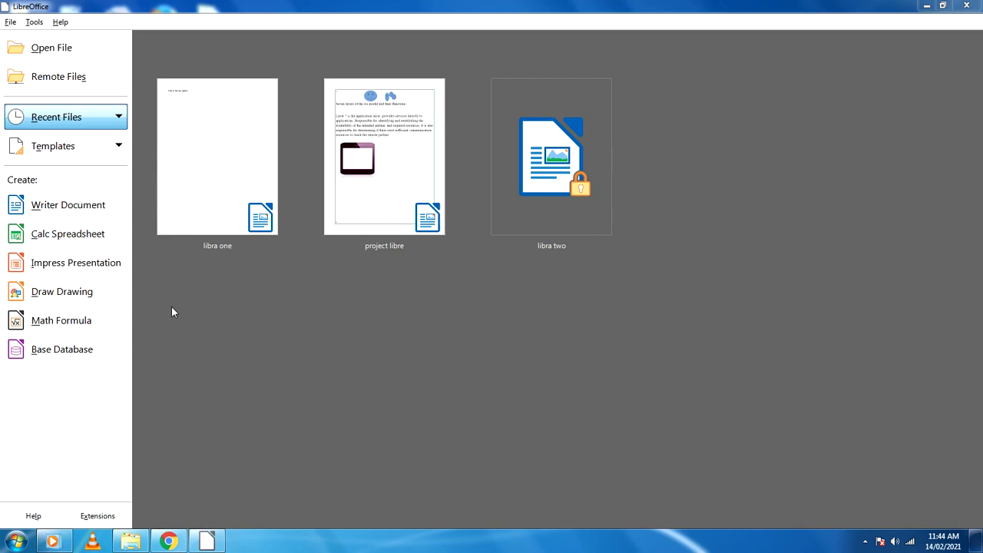
Step: Open the recent document "libra one" and dismiss the Windows color scheme prompt
click(226, 225)
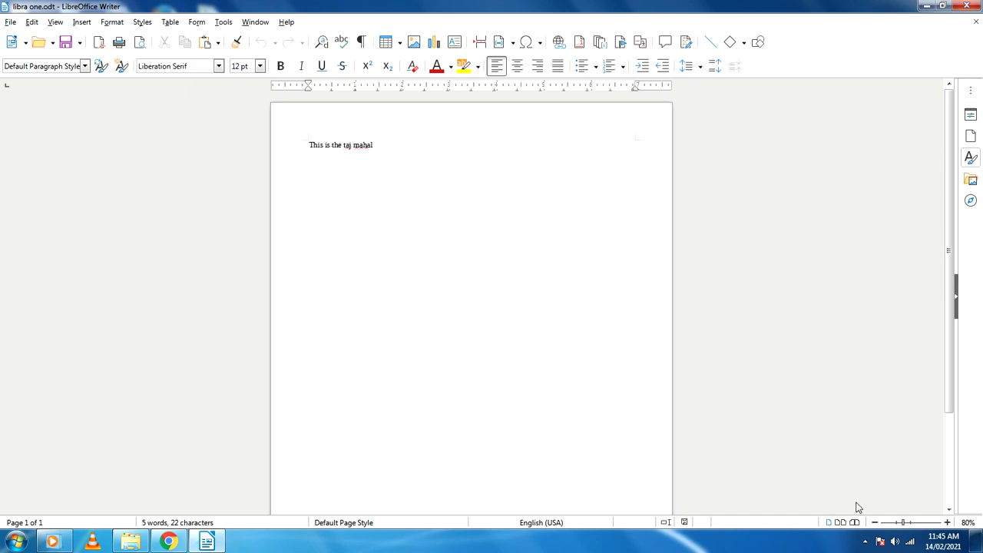
click(947, 522)
click(947, 522)
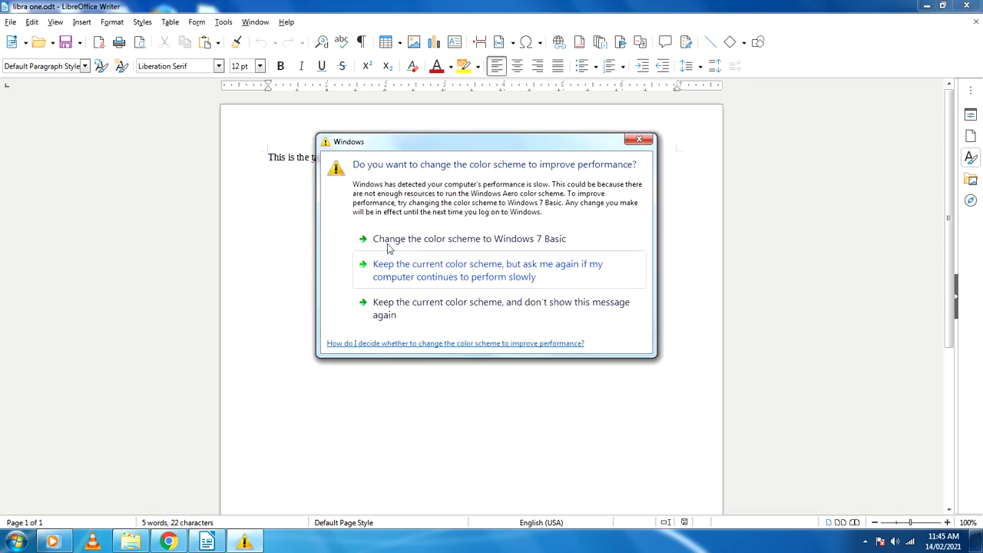
click(639, 139)
Step: Add blank lines below the text "This is the taj mahal" and insert a table with 6 columns and 4 rows
key(Return)
key(Return)
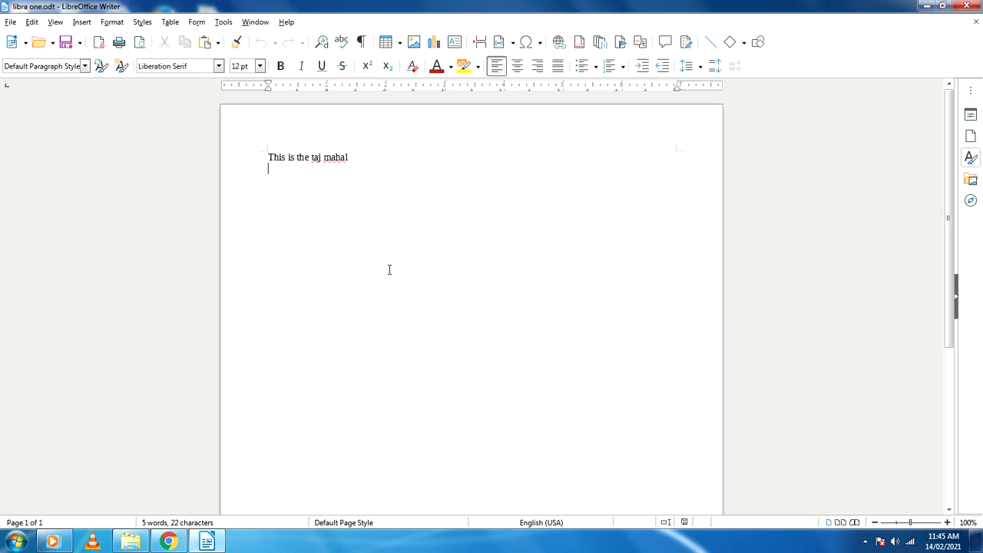
key(Return)
key(Return)
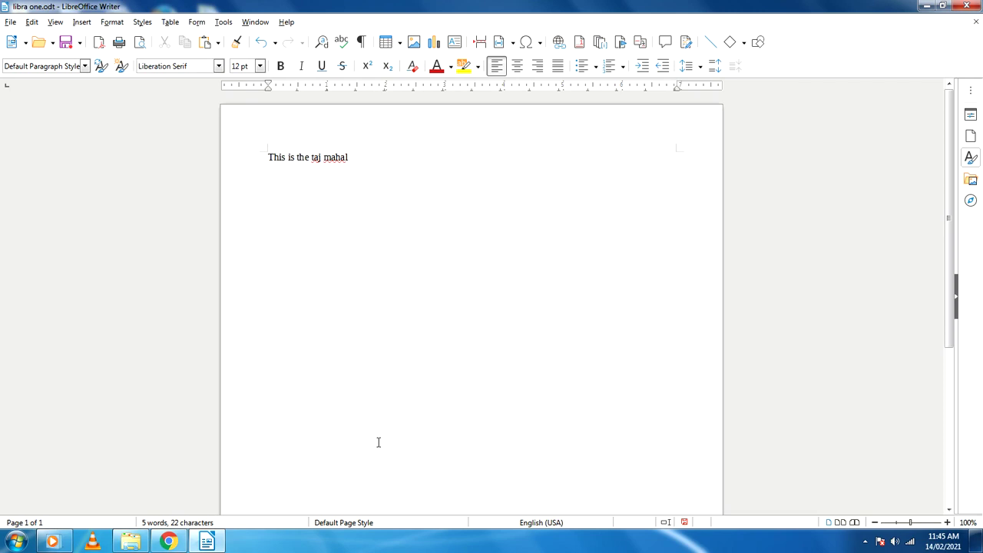
click(399, 44)
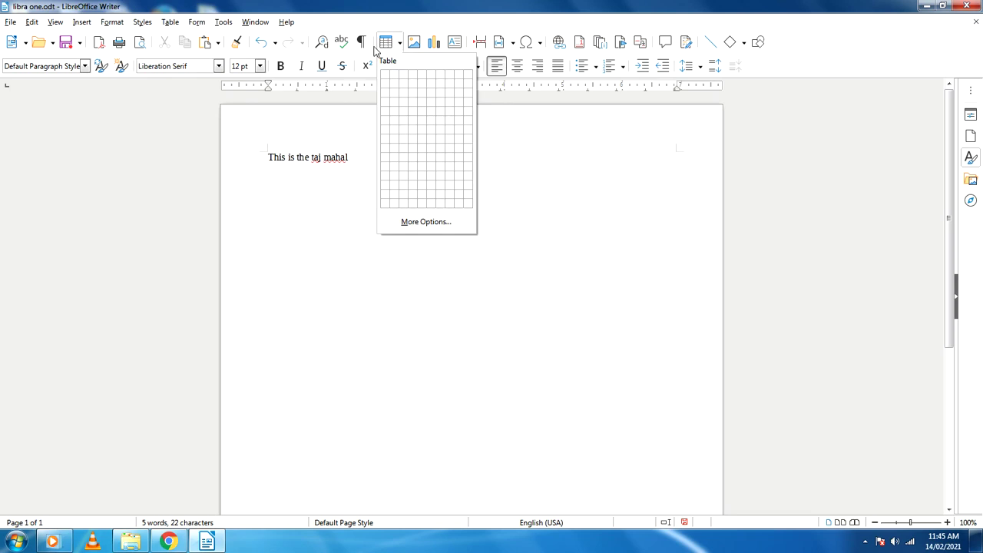
click(432, 105)
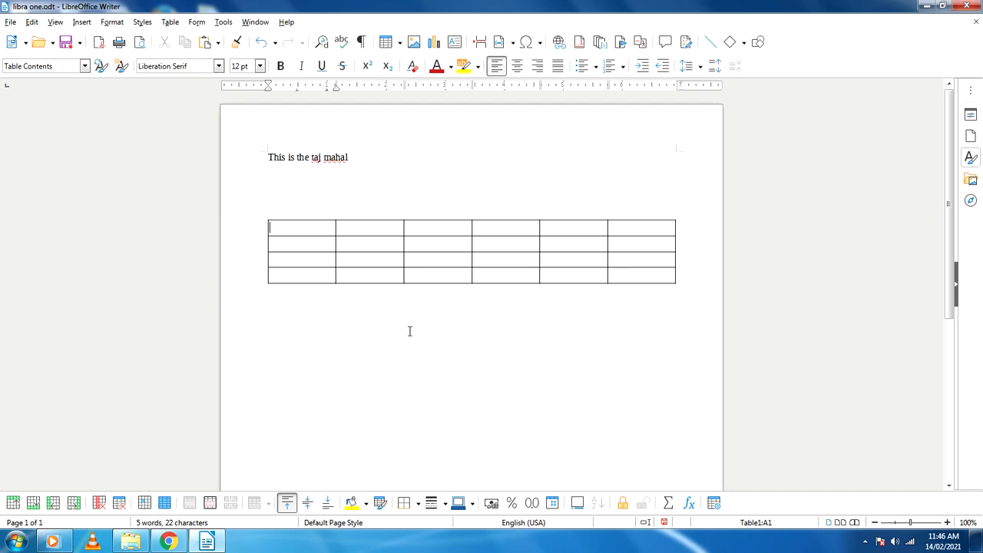
Step: Add several blank lines below the inserted table
click(393, 42)
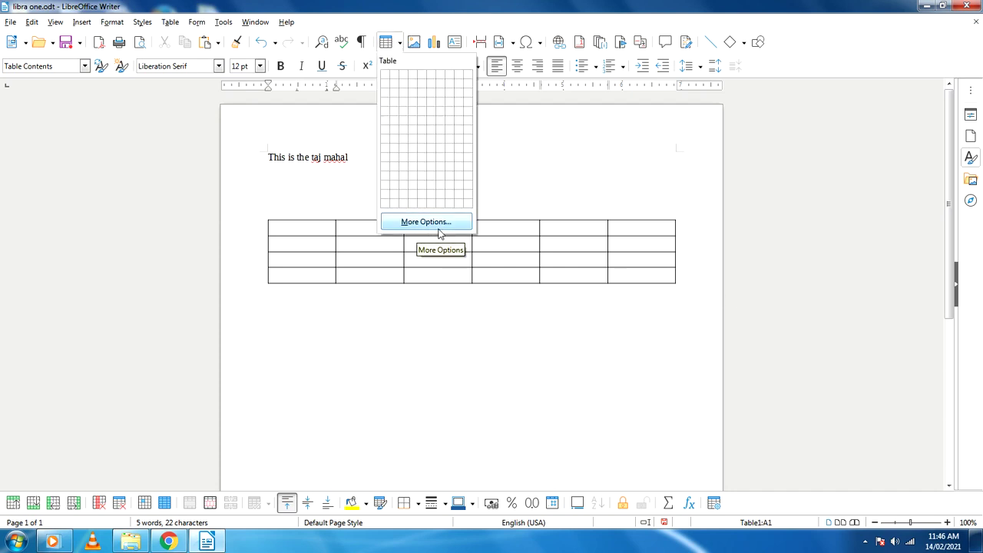
click(473, 315)
click(311, 349)
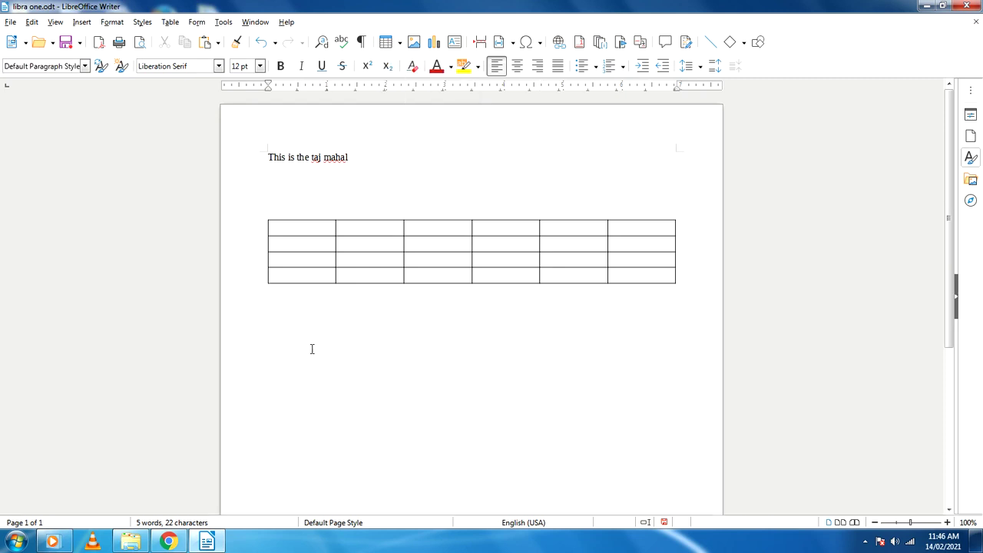
key(Return)
key(Return)
key(Return)
key(Return)
key(Return)
Step: Set up a second table through the detailed table options with 6 columns and 4 rows
click(400, 44)
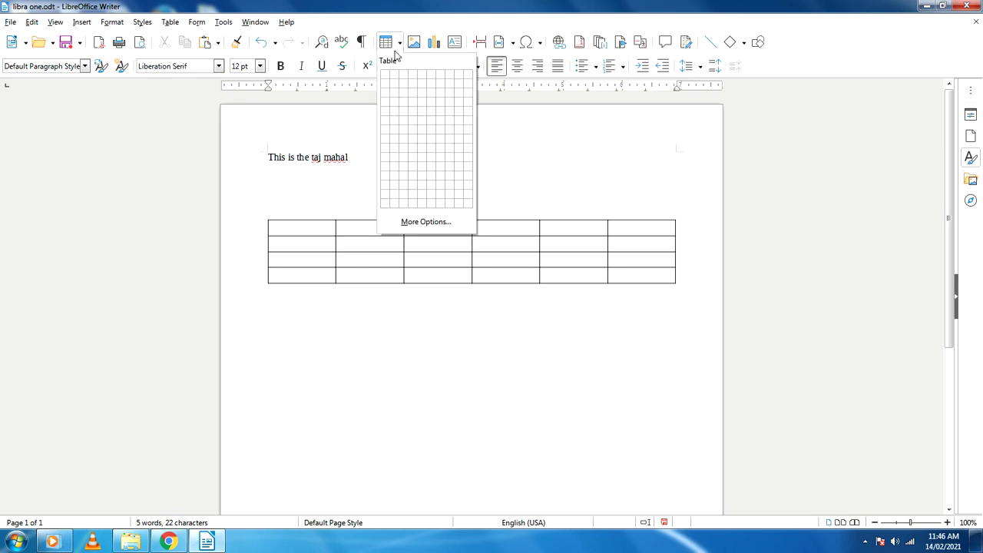
click(427, 224)
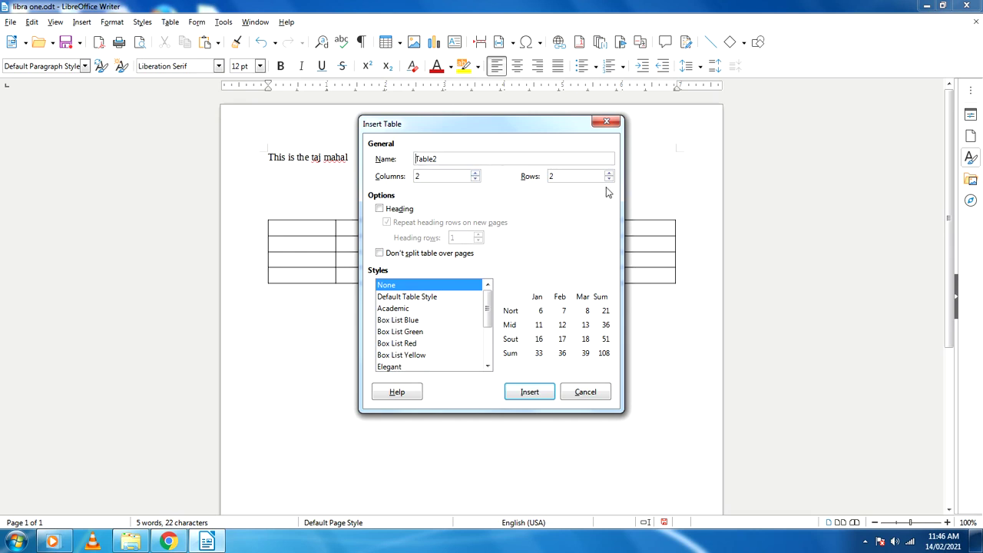
click(476, 176)
click(476, 174)
click(476, 175)
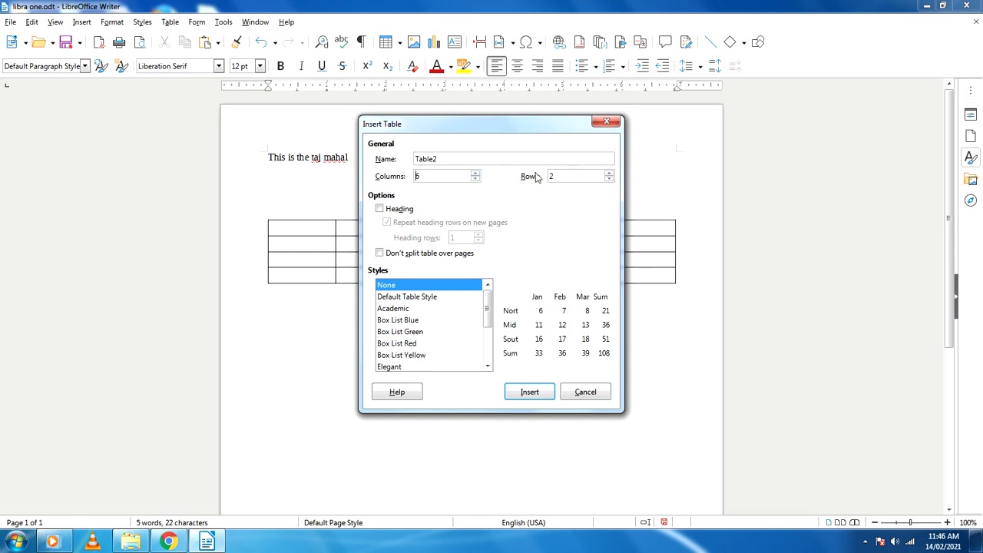
click(608, 174)
click(609, 173)
Step: Preview the Academic, Box List and Financial table styles and insert the second table with the style None
click(399, 310)
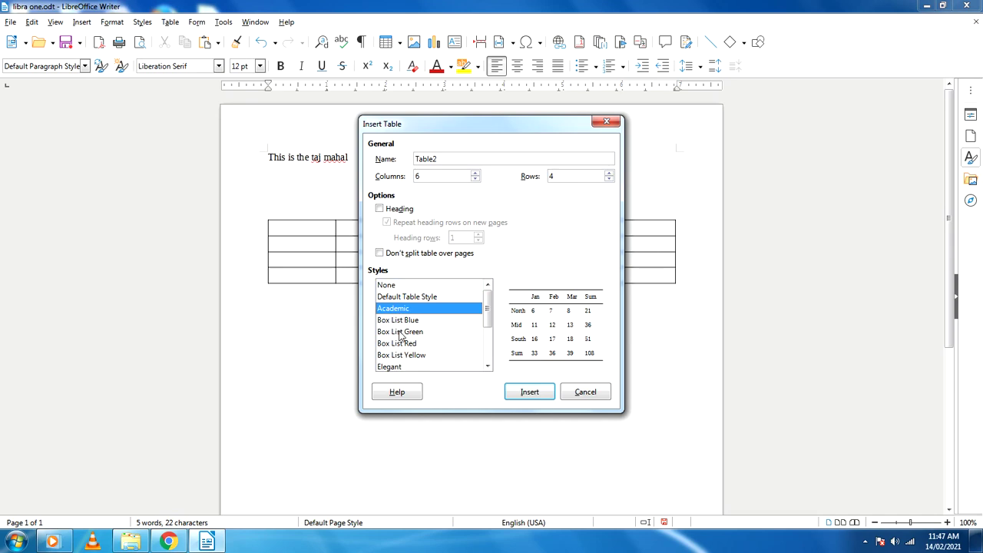
click(586, 252)
click(405, 344)
click(406, 332)
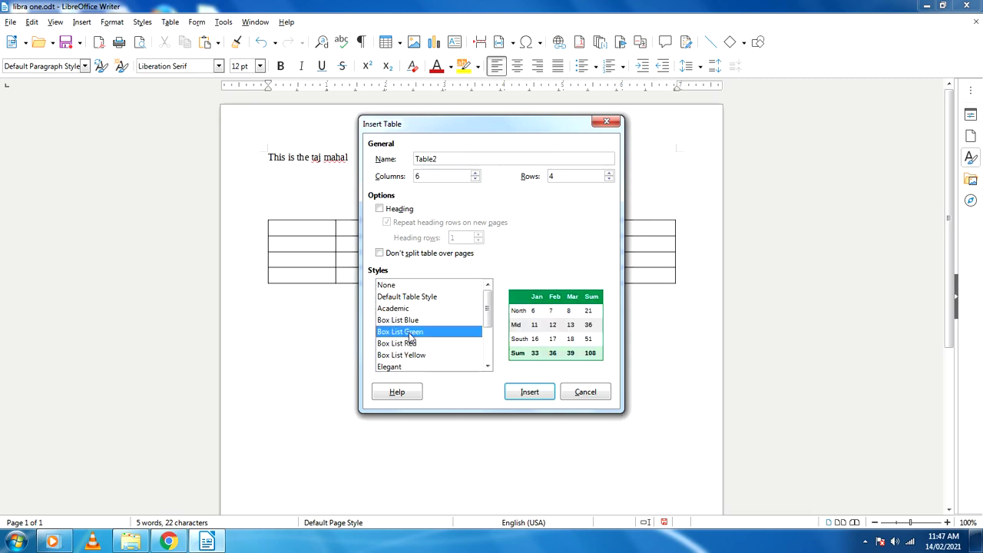
click(409, 321)
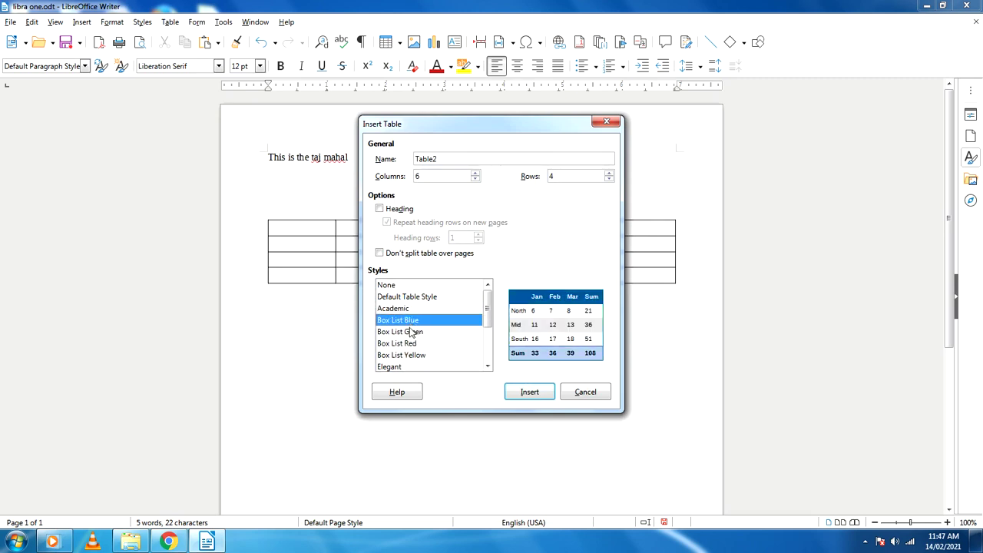
click(409, 332)
scroll(411, 339, down, 1)
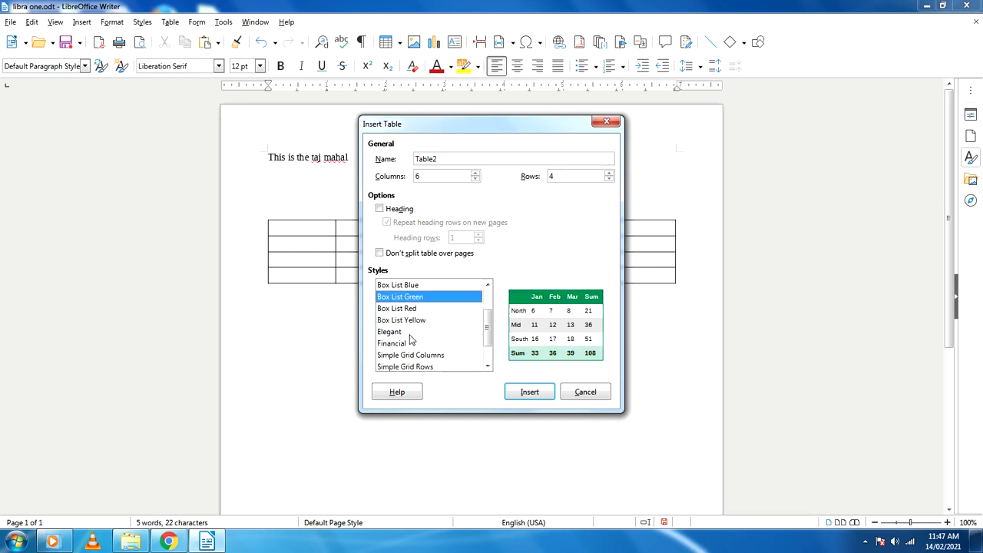
click(402, 345)
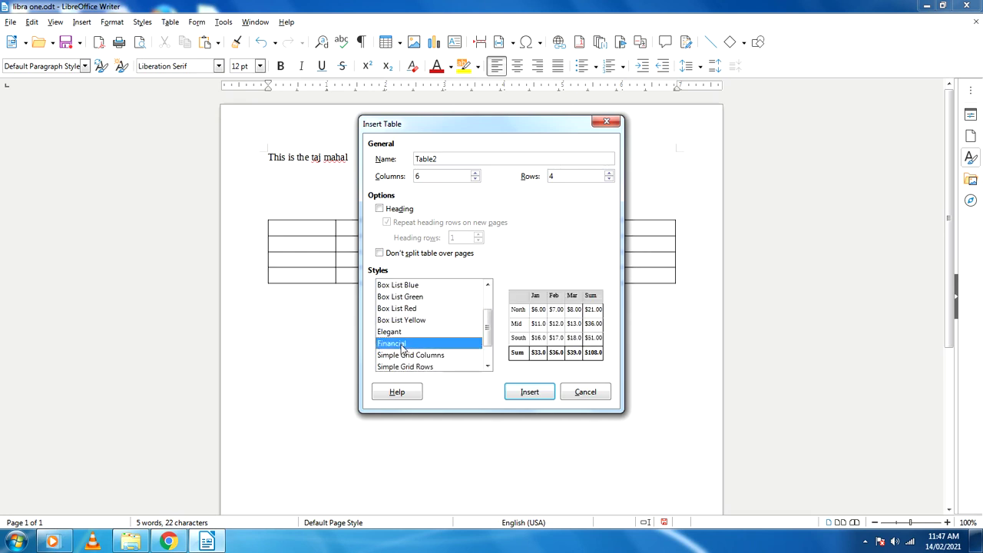
scroll(403, 347, up, 1)
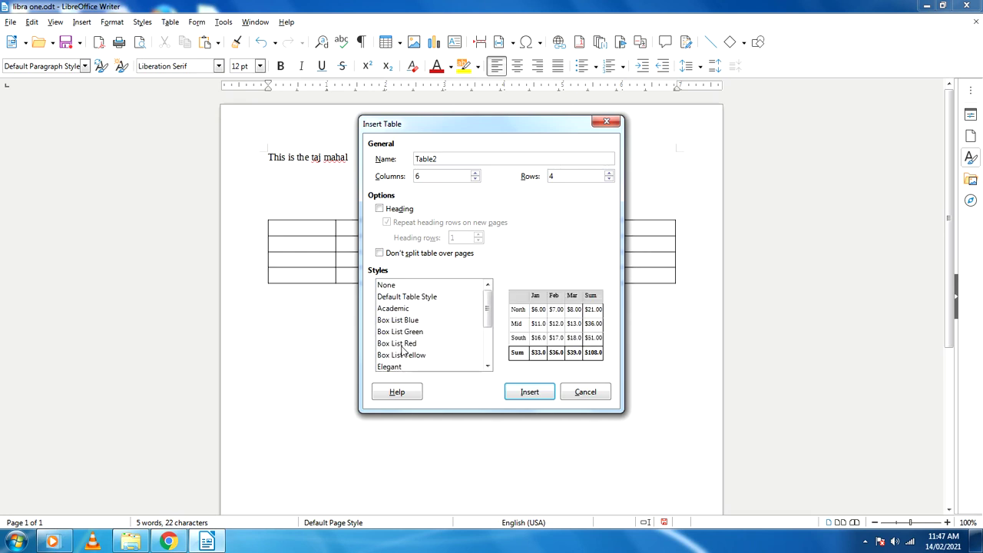
click(401, 285)
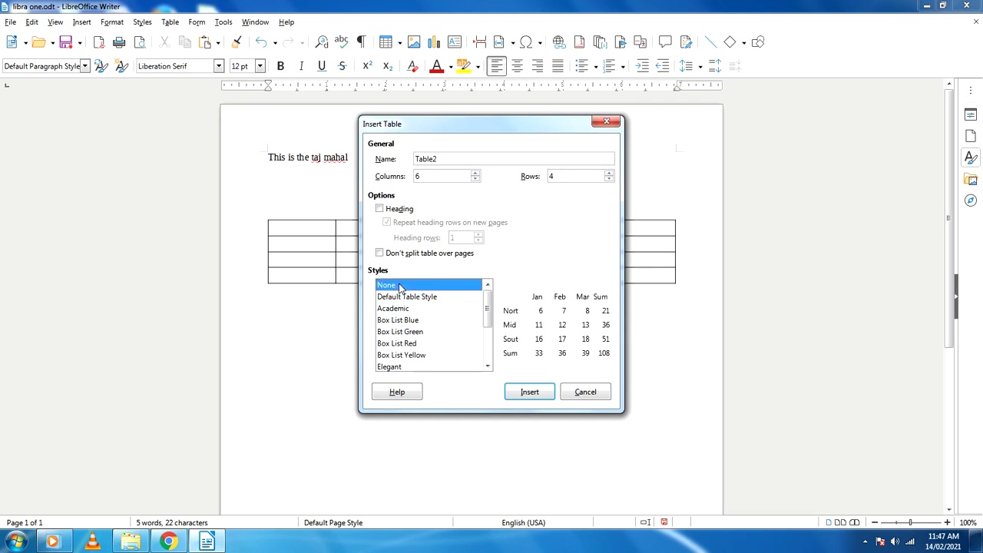
click(536, 393)
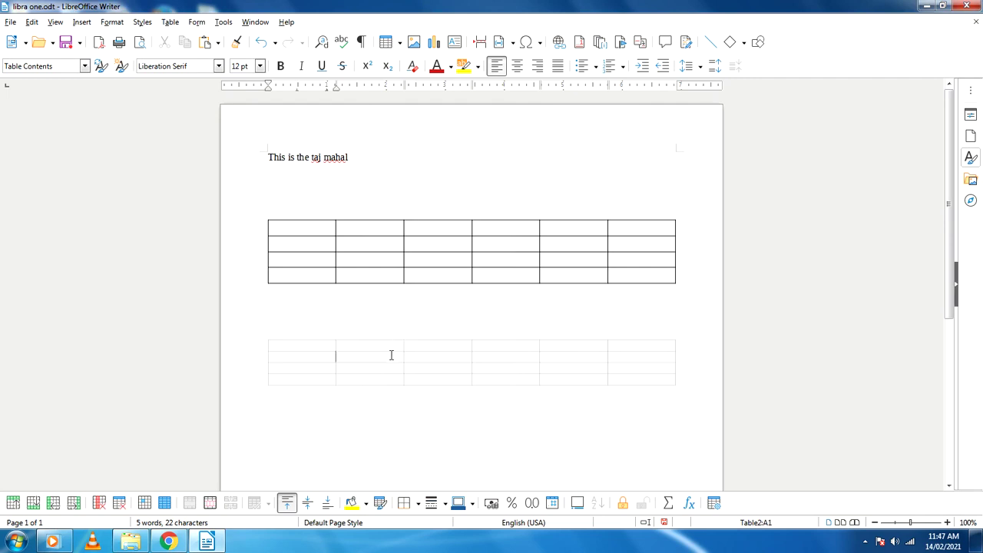
click(335, 360)
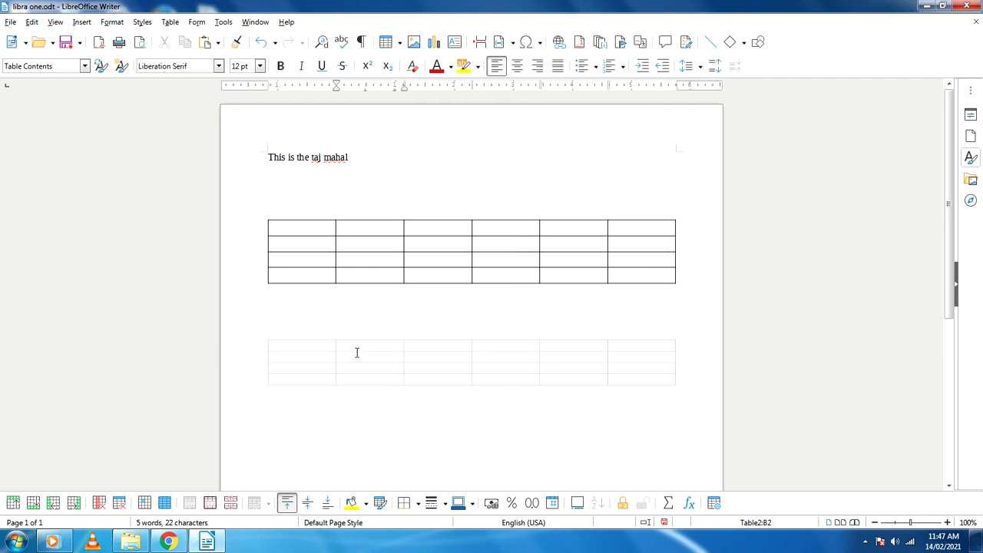
drag(356, 362, 356, 363)
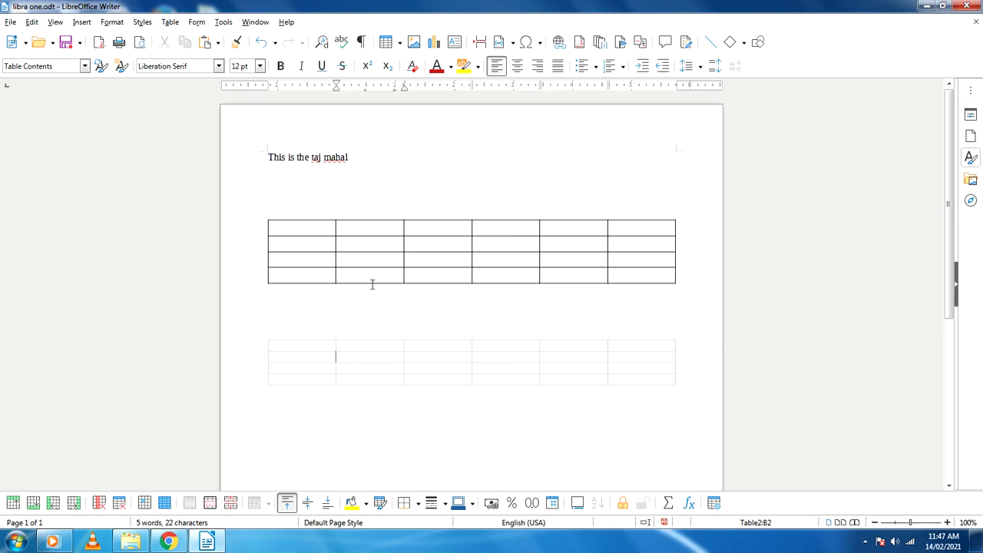
click(378, 346)
scroll(433, 359, down, 1)
scroll(432, 359, down, 1)
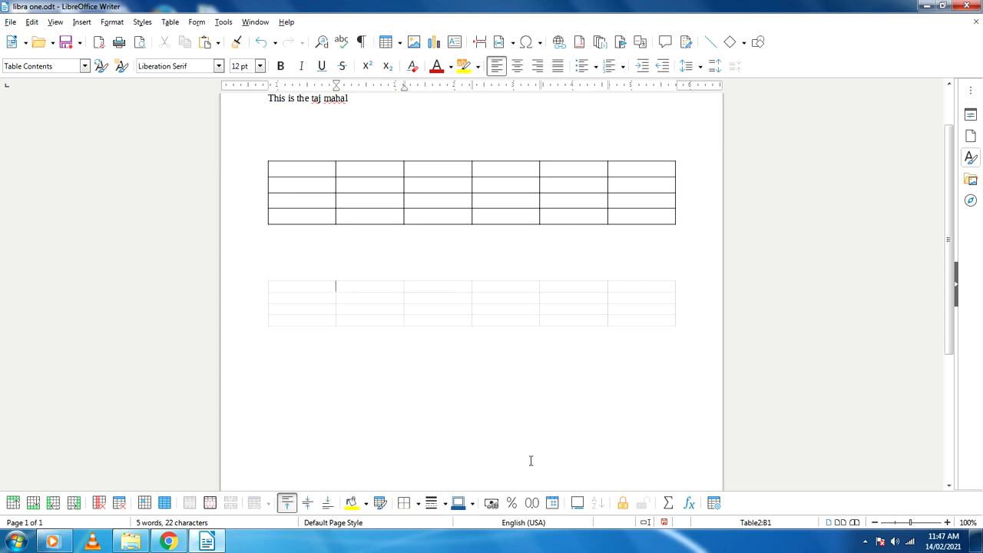
scroll(514, 459, up, 2)
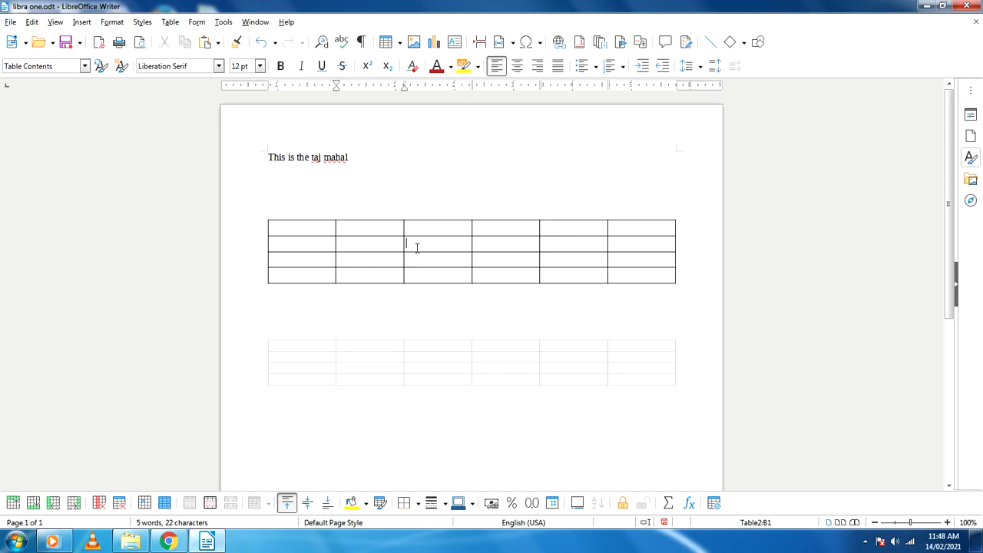
Step: Try to apply a dark green border color to the whole second table
click(422, 358)
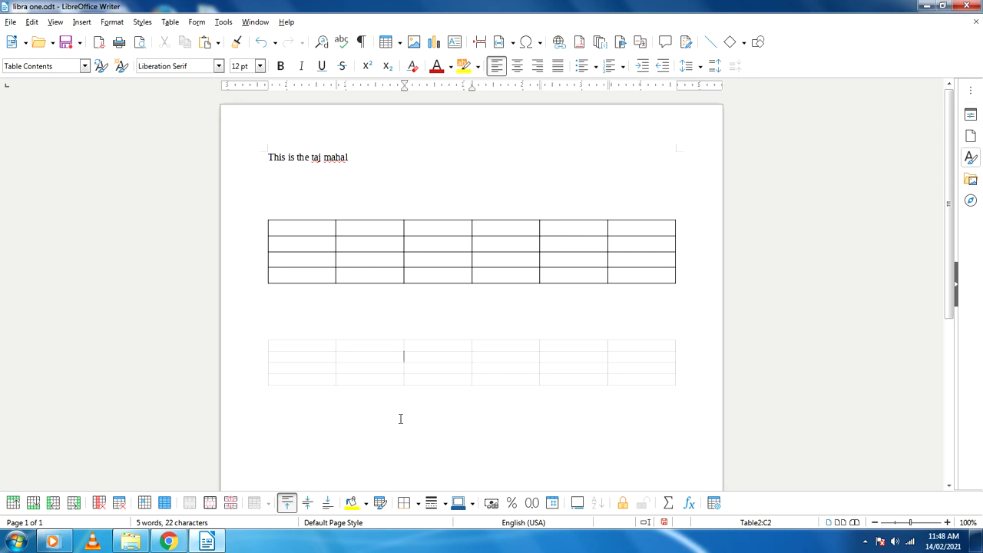
click(164, 503)
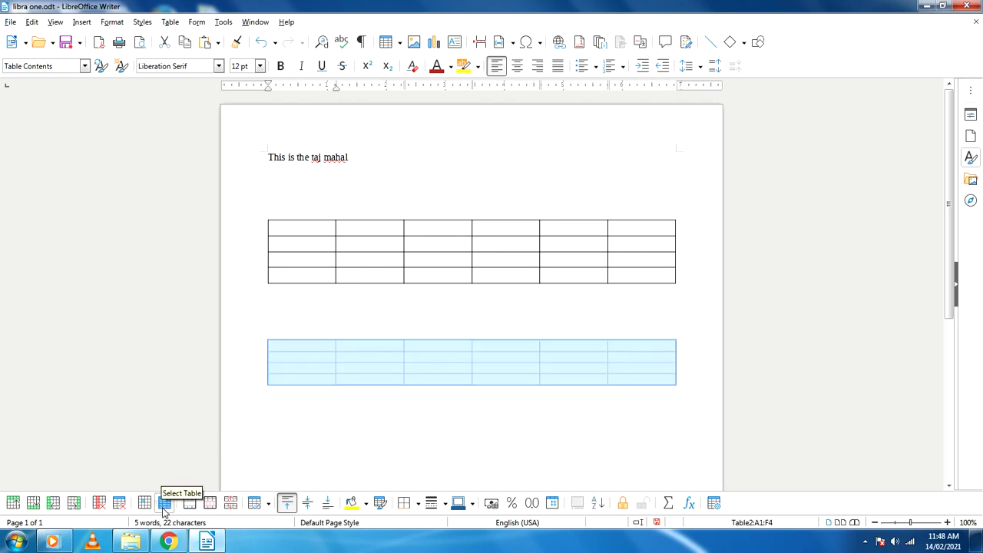
click(472, 503)
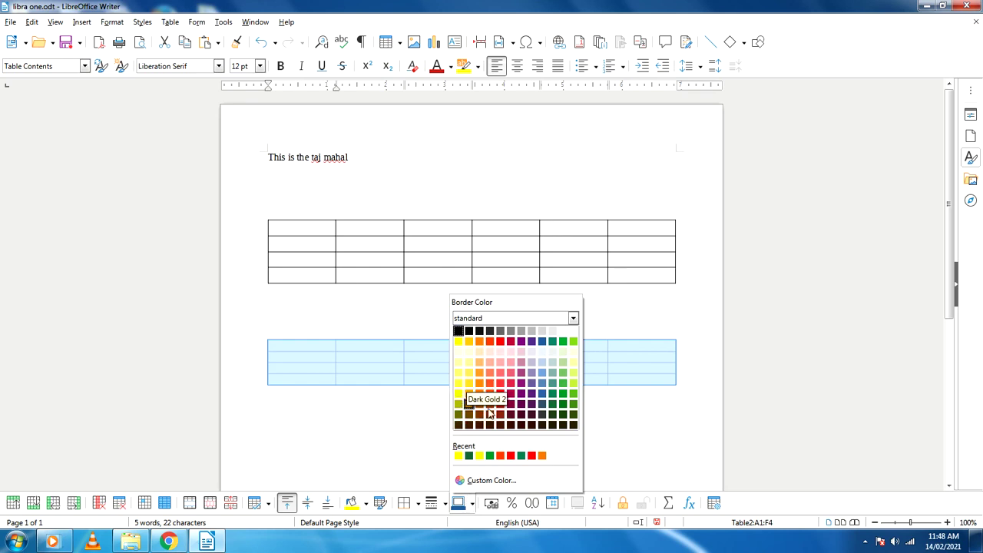
click(564, 403)
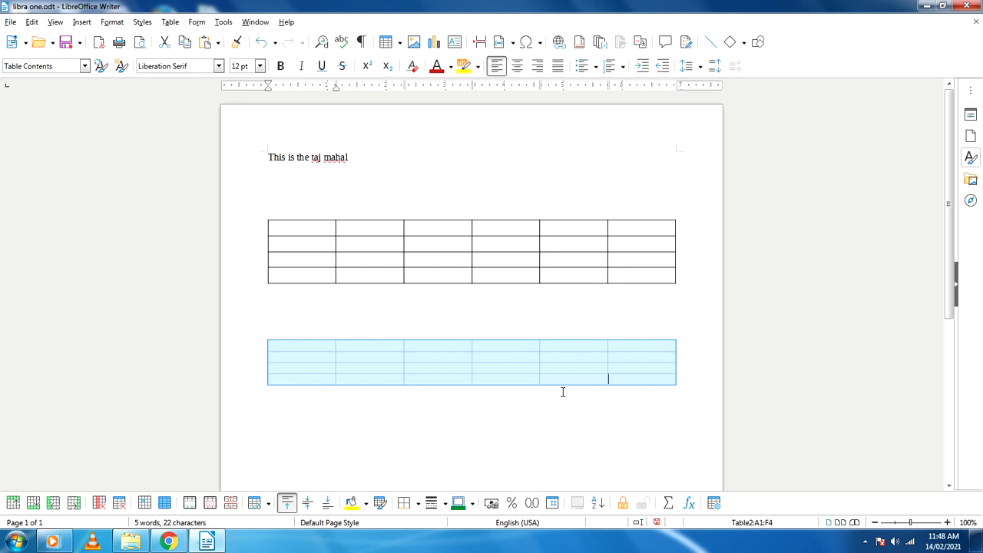
click(529, 413)
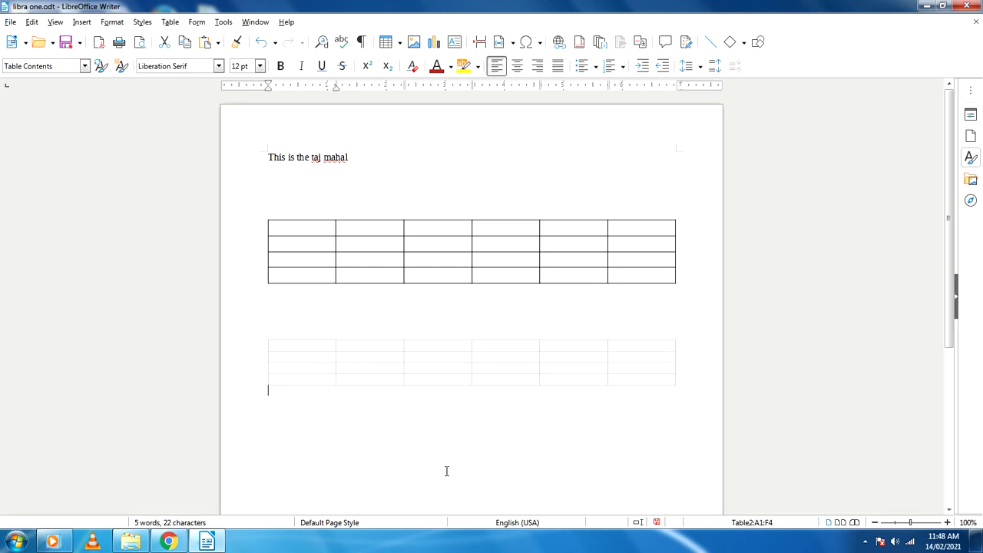
Step: Select the whole first table and set its border color to red
click(435, 258)
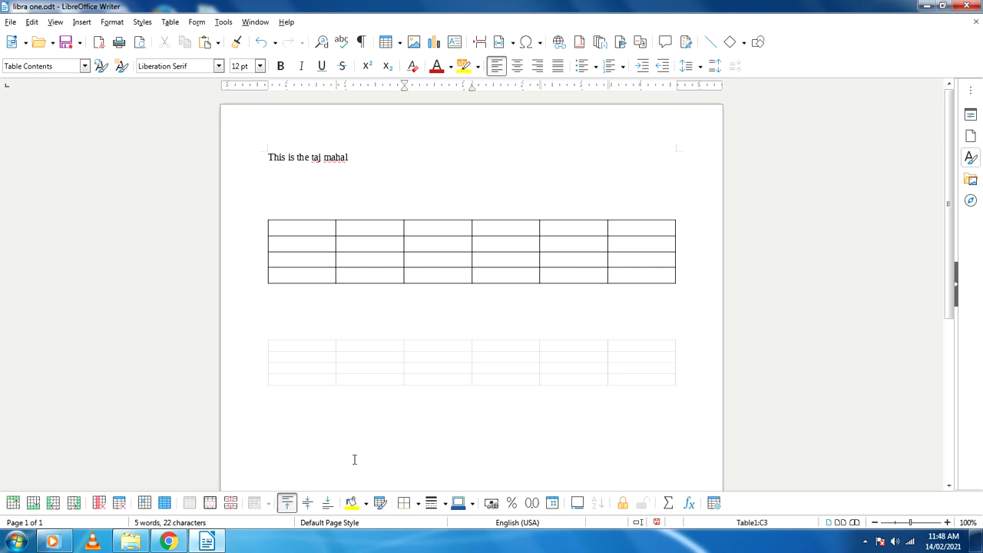
click(164, 503)
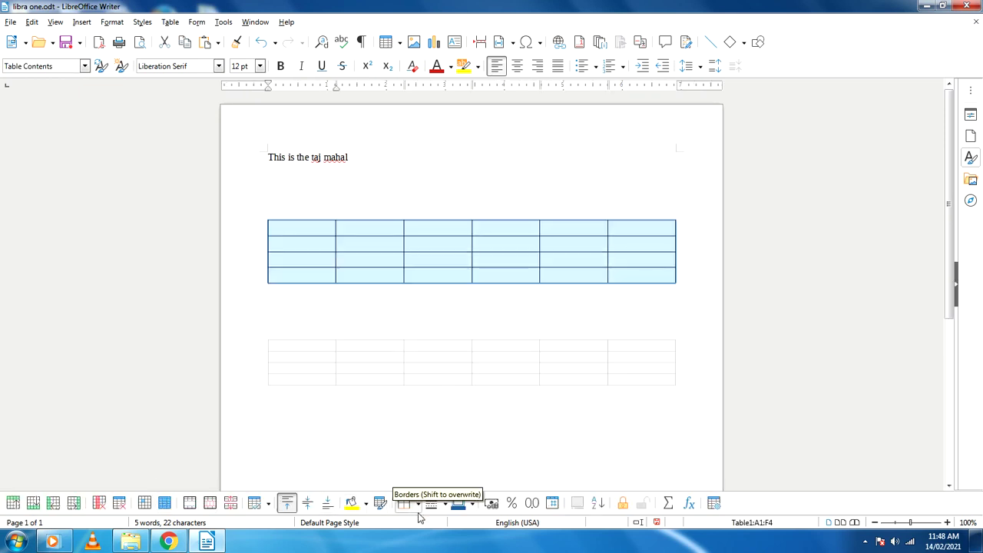
click(458, 502)
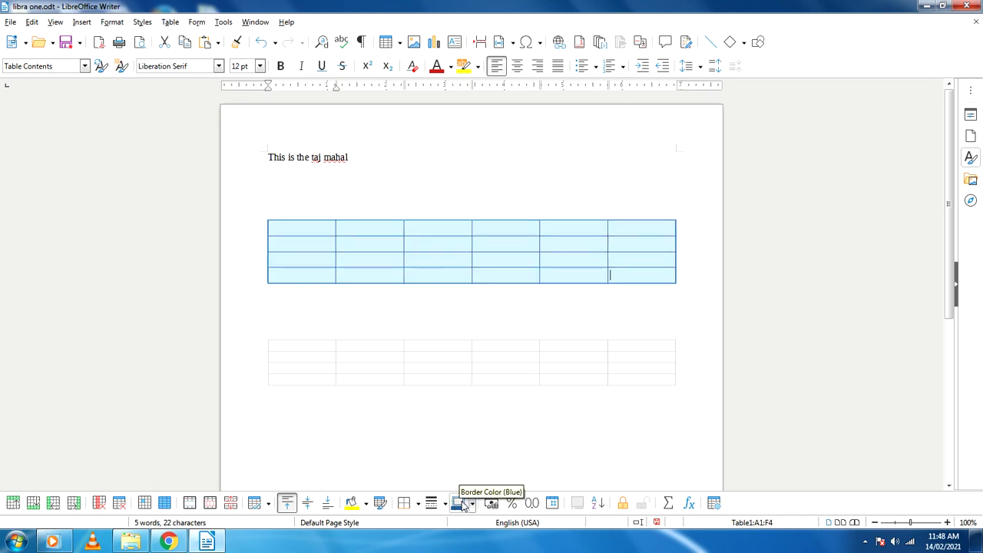
click(471, 503)
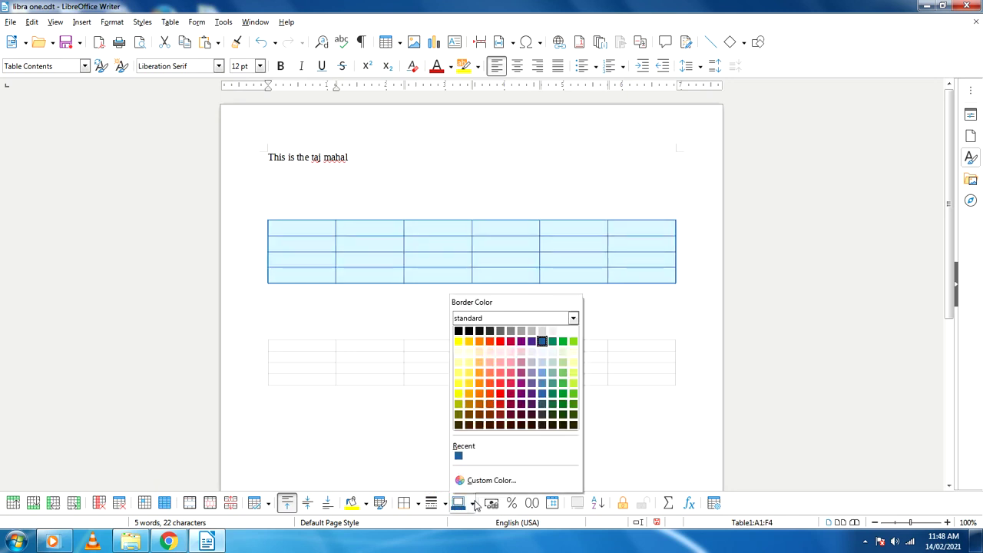
click(499, 394)
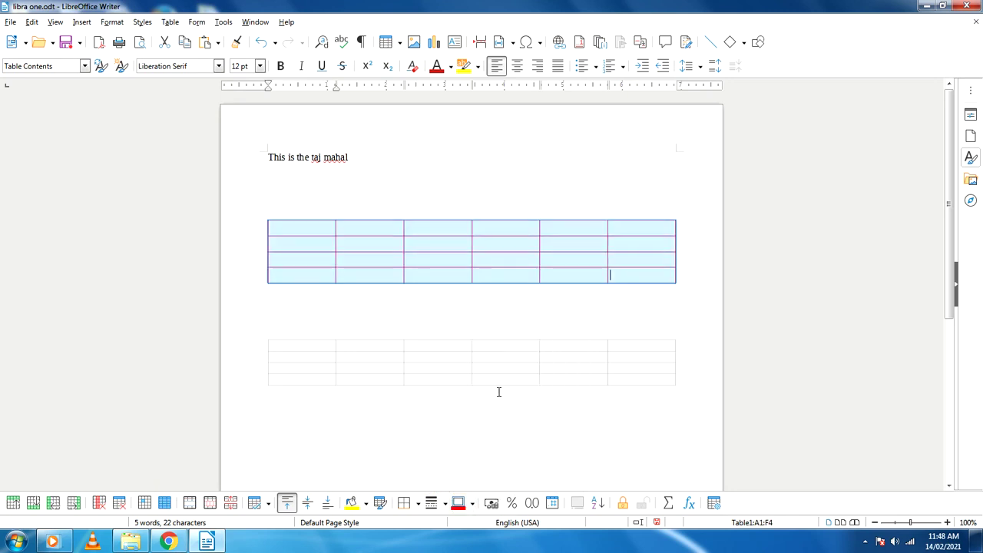
click(470, 442)
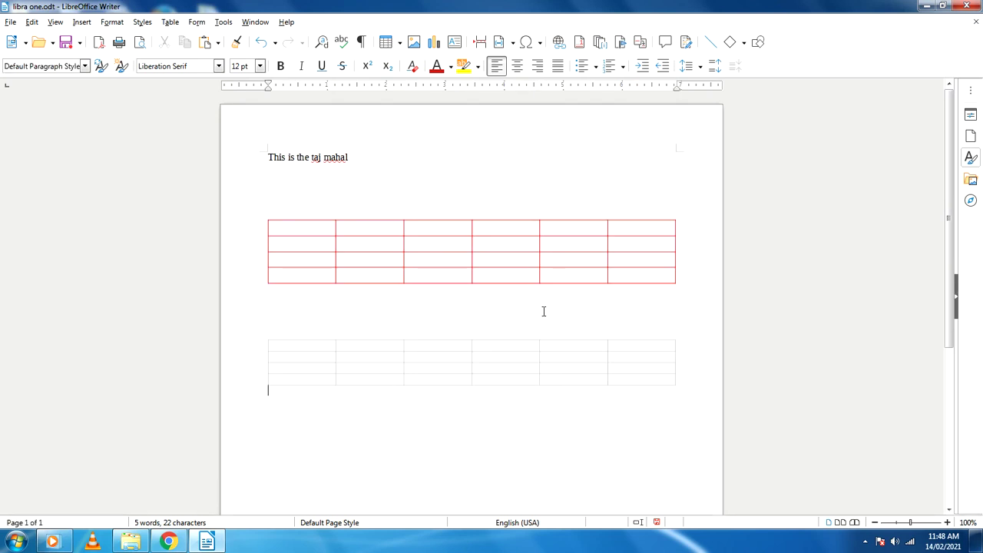
Step: Fill the red table's fourth cell in row two with Yellow and its first cell in row three with Light Yellow 1
click(506, 242)
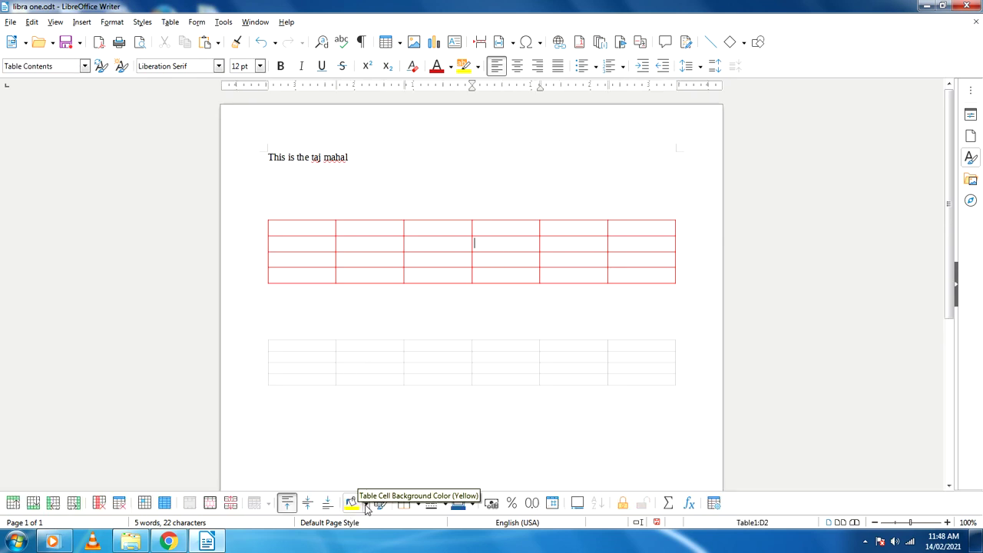
click(367, 505)
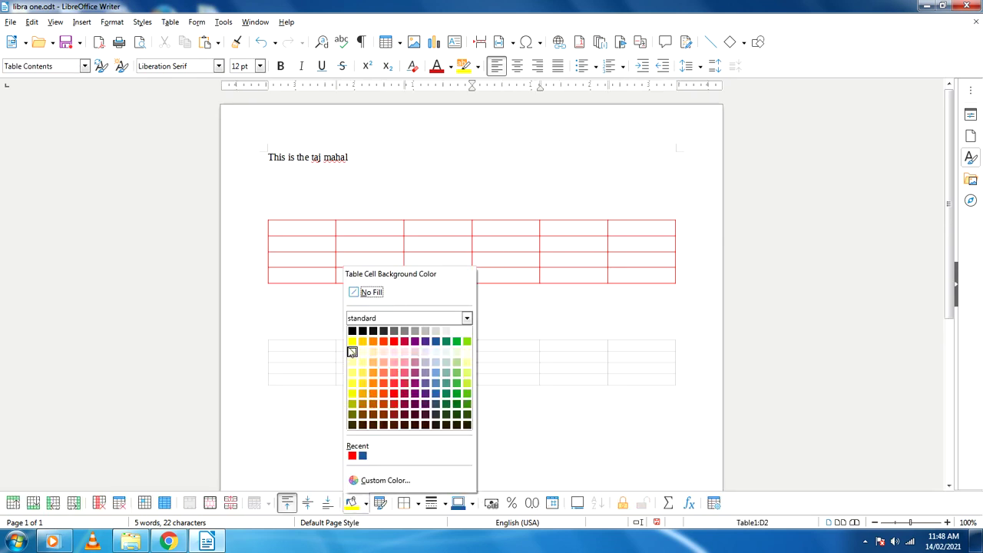
click(351, 341)
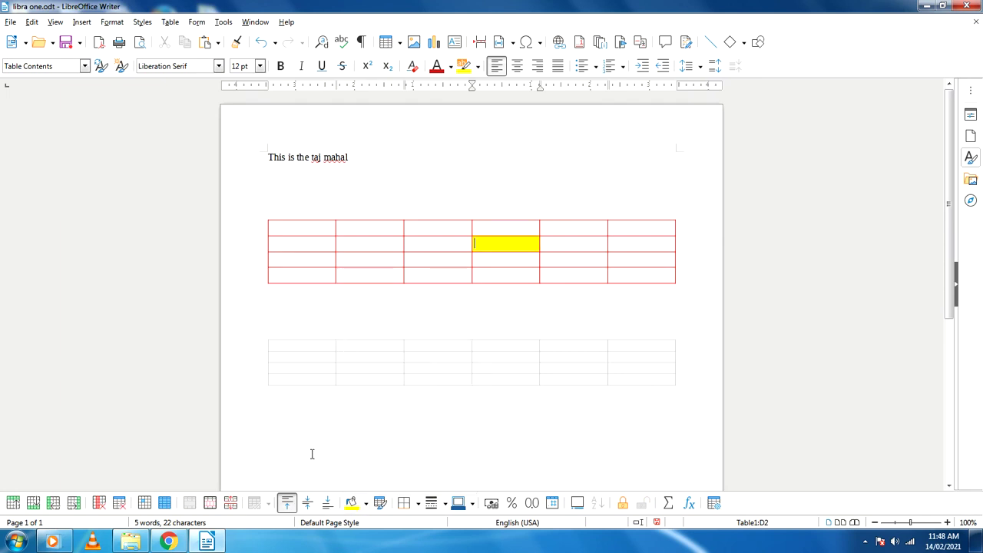
click(320, 266)
click(366, 505)
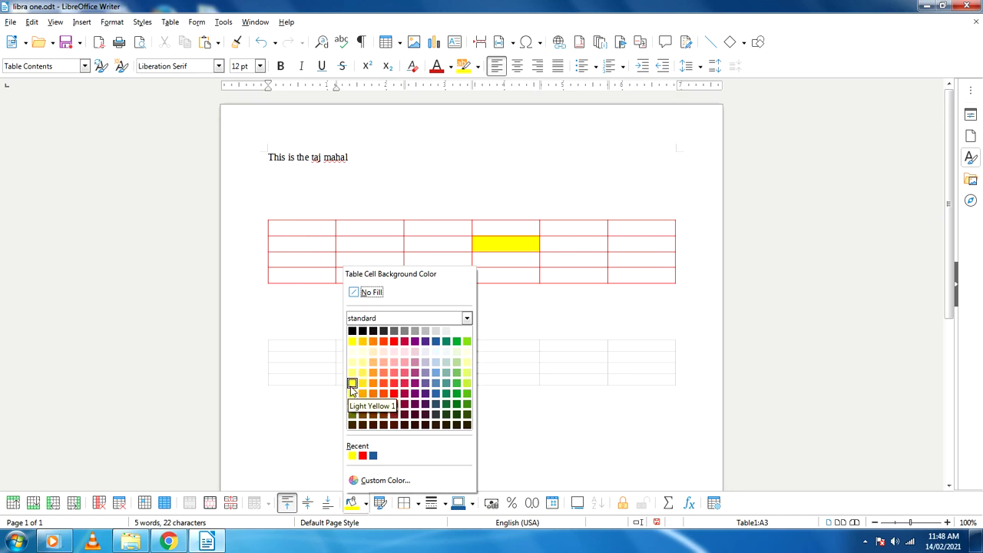
click(351, 383)
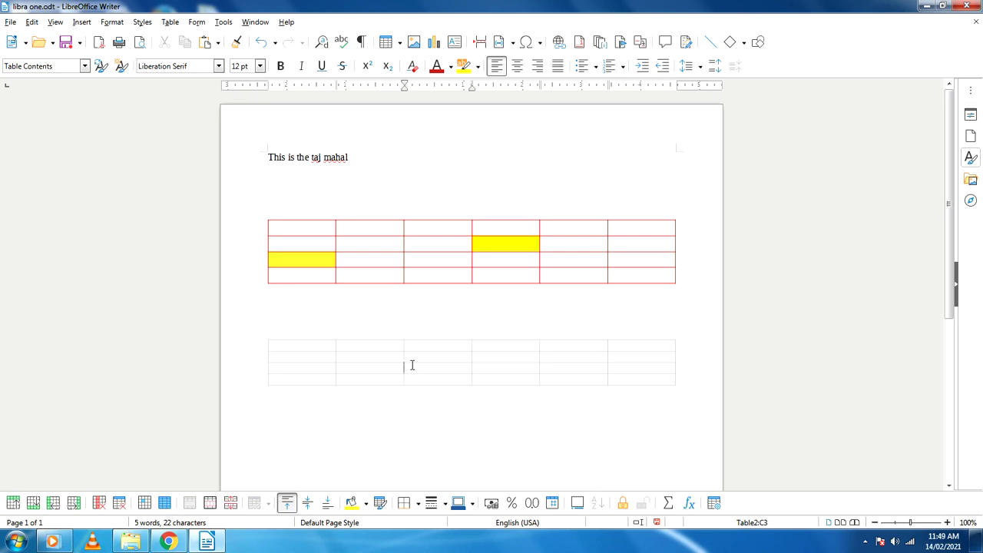
Step: Delete the first row of the red-bordered table
click(364, 245)
click(282, 228)
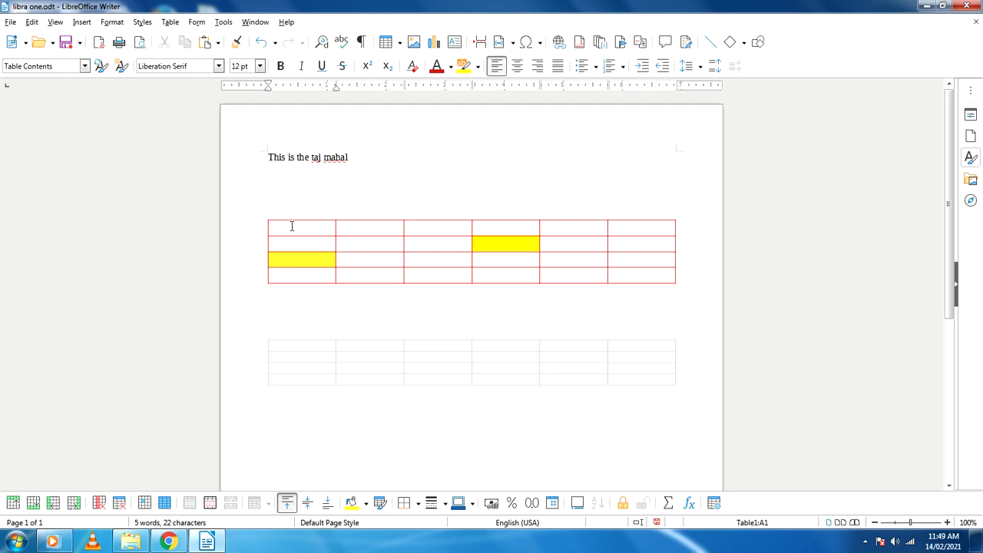
right_click(301, 229)
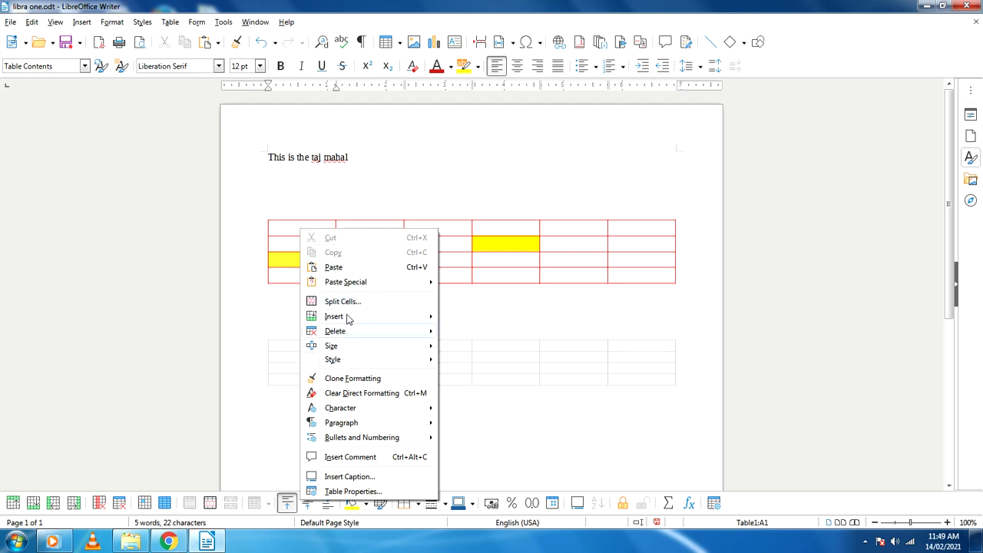
mouse_move(359, 339)
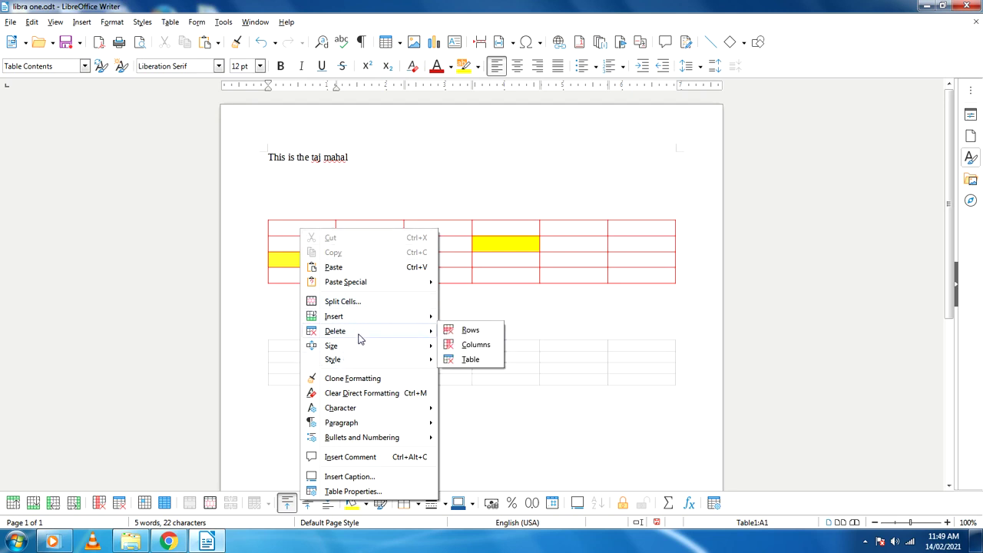
click(478, 331)
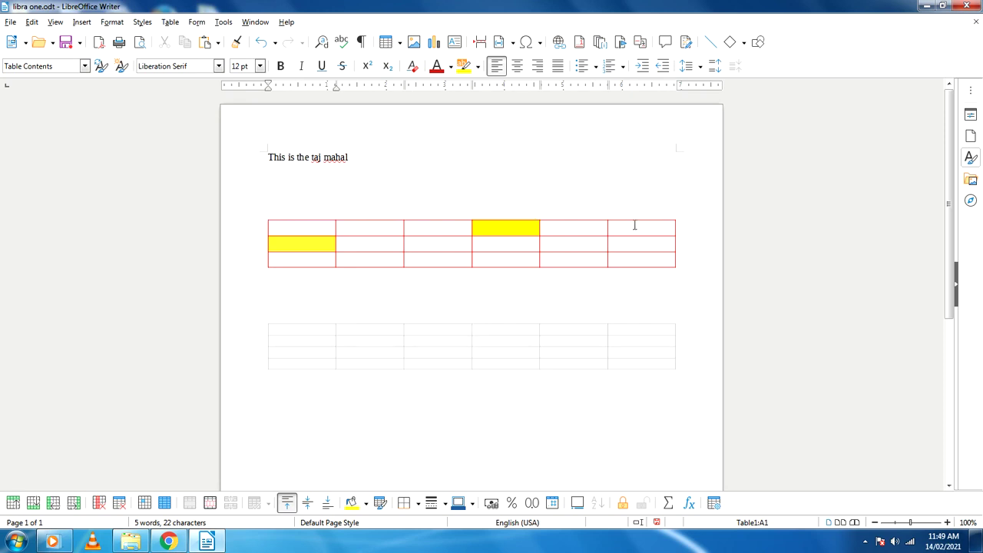
Step: Delete the first column of the red-bordered table
right_click(292, 228)
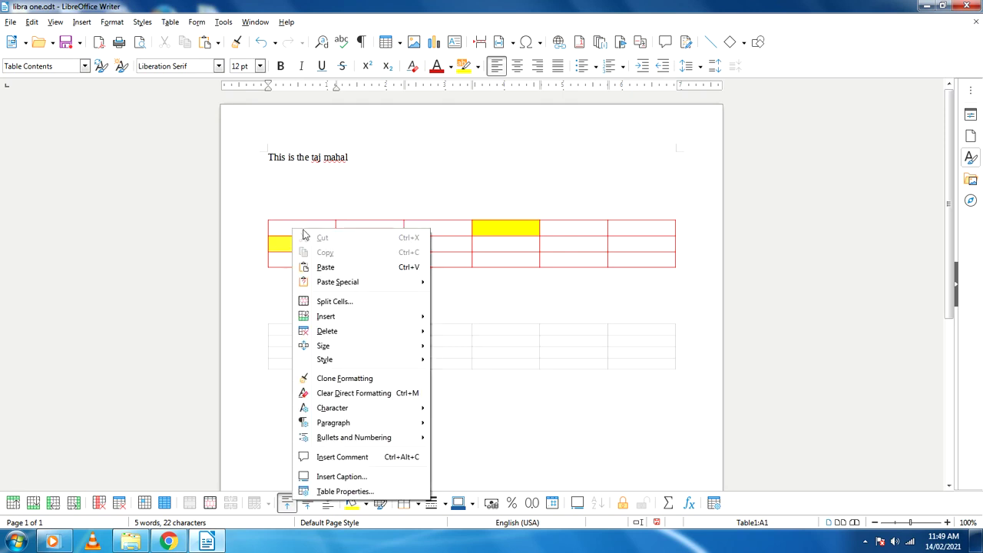
mouse_move(327, 331)
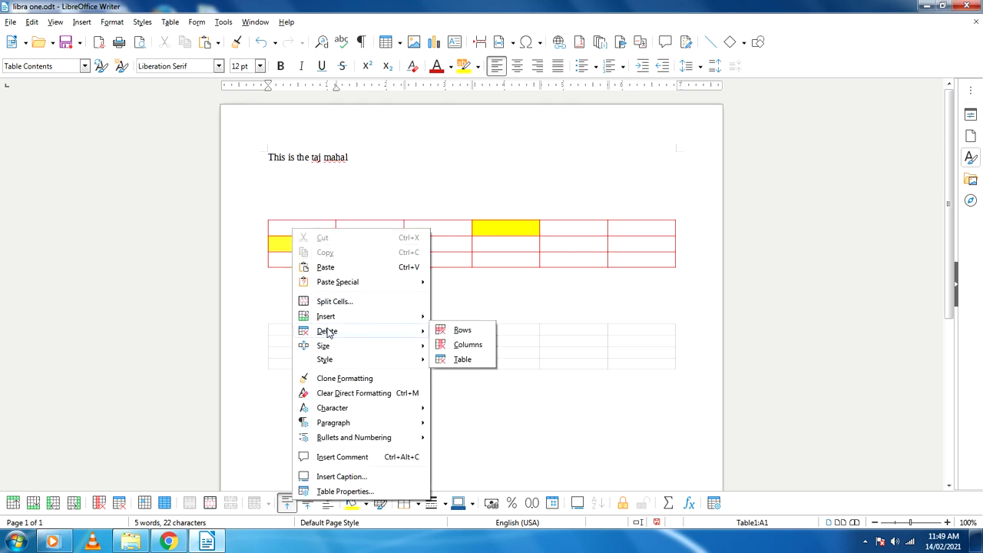
click(465, 343)
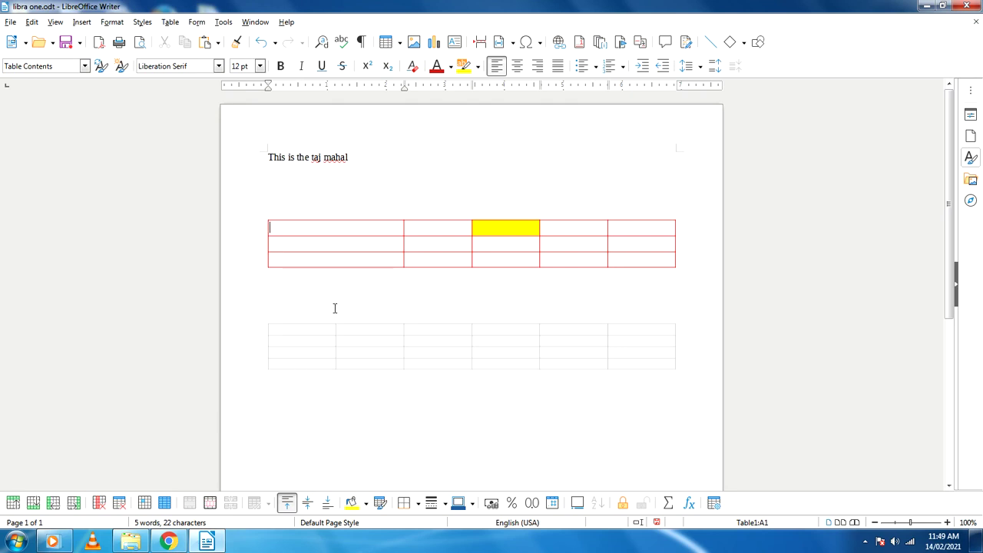
Step: Insert 3 rows above the last row of the red-bordered table
right_click(343, 263)
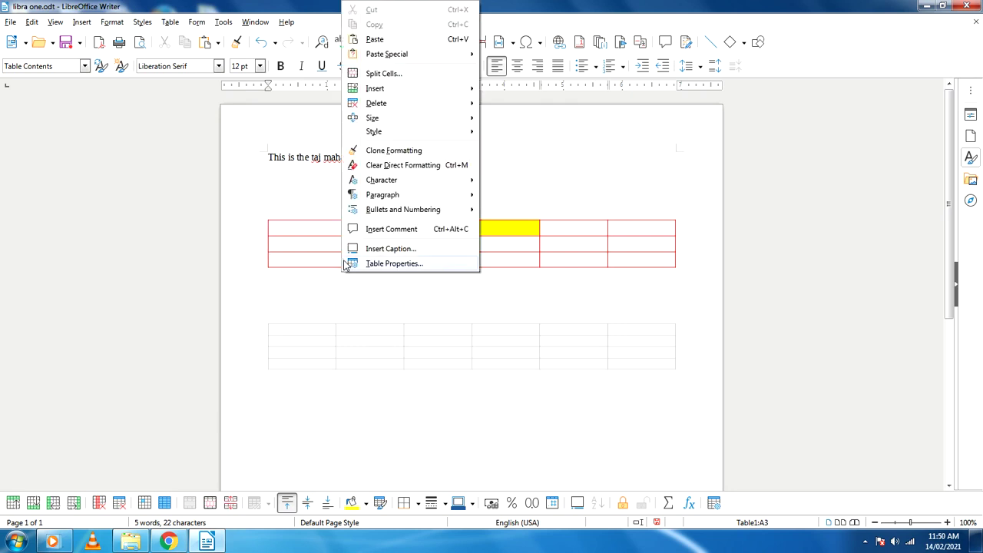
mouse_move(398, 91)
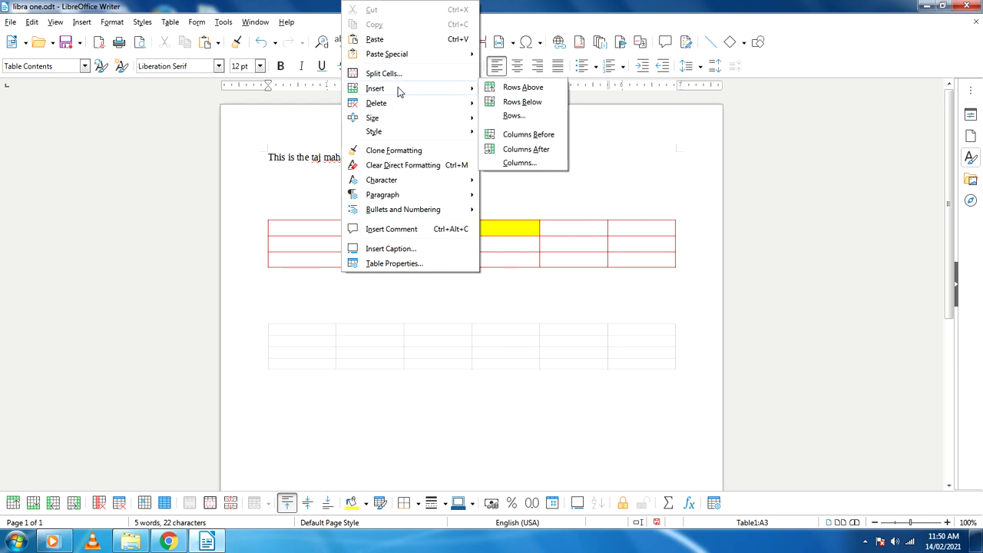
click(513, 116)
click(479, 239)
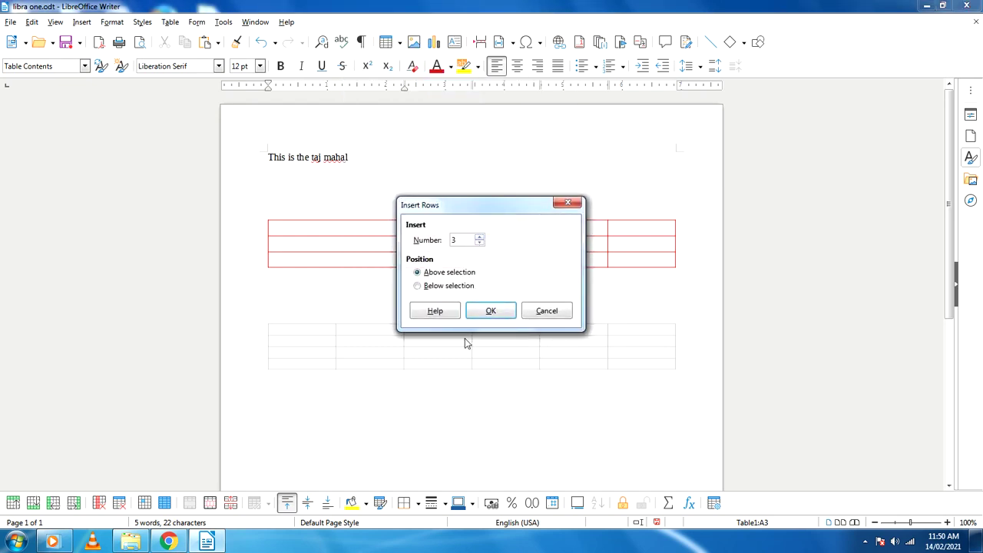
click(484, 310)
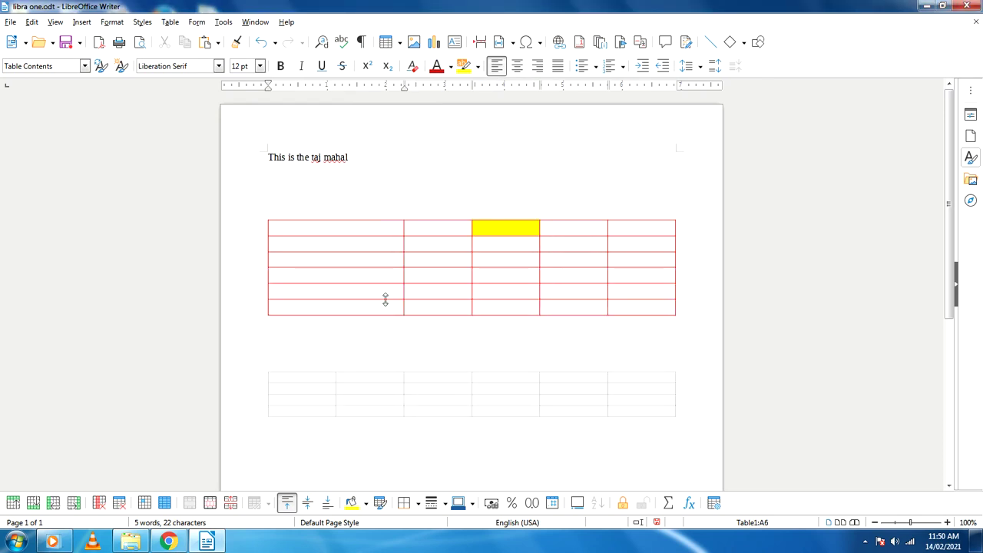
Step: Insert 2 columns before the first column of the red-bordered table
right_click(354, 276)
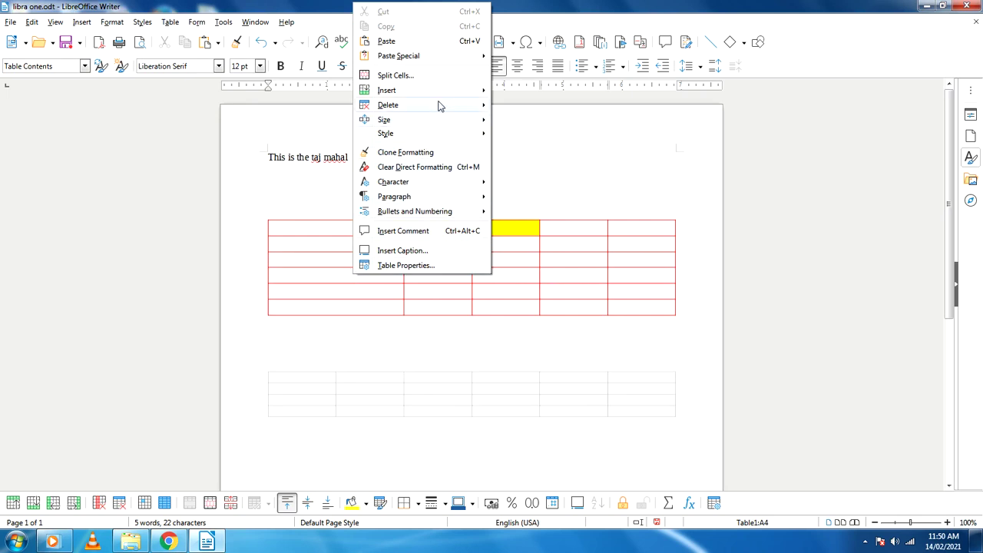
mouse_move(441, 92)
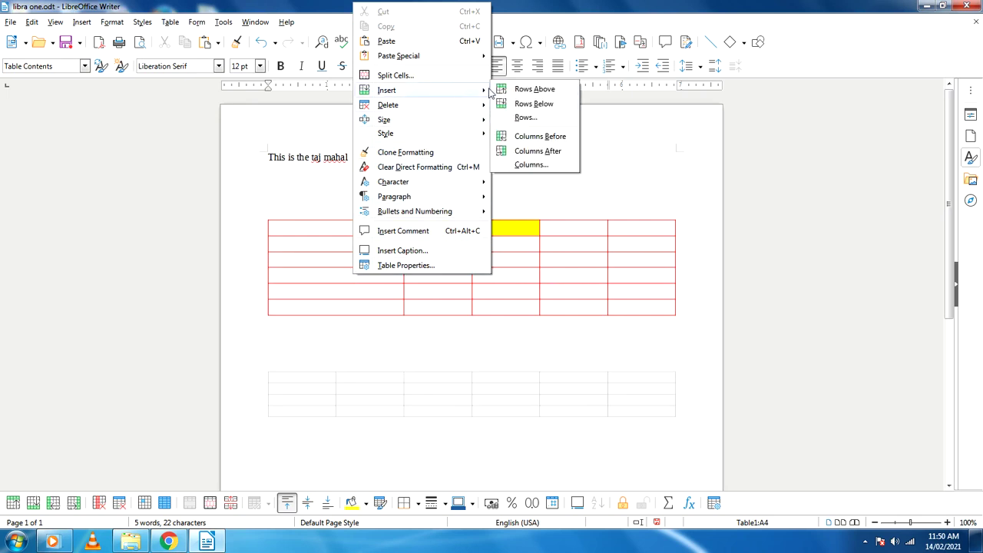
click(525, 162)
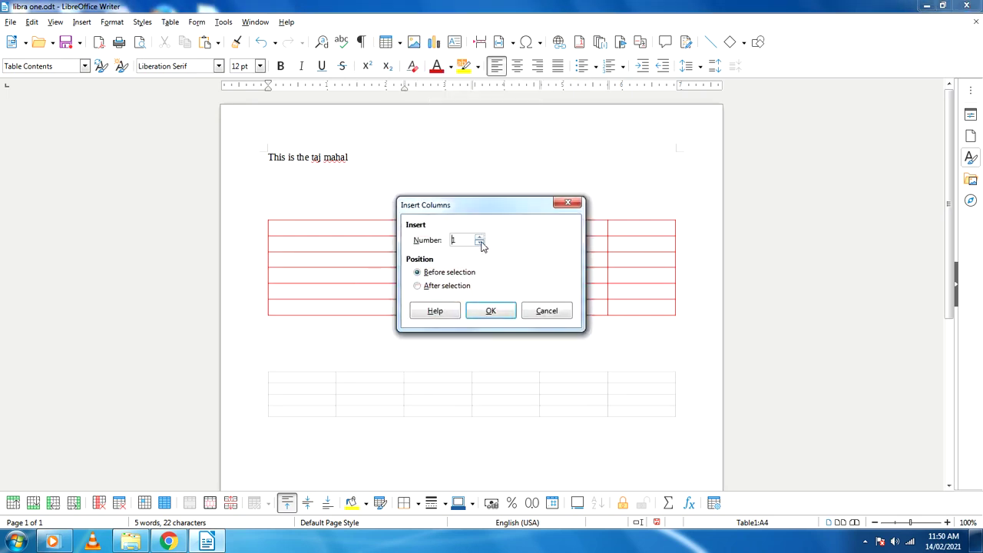
click(478, 238)
click(492, 310)
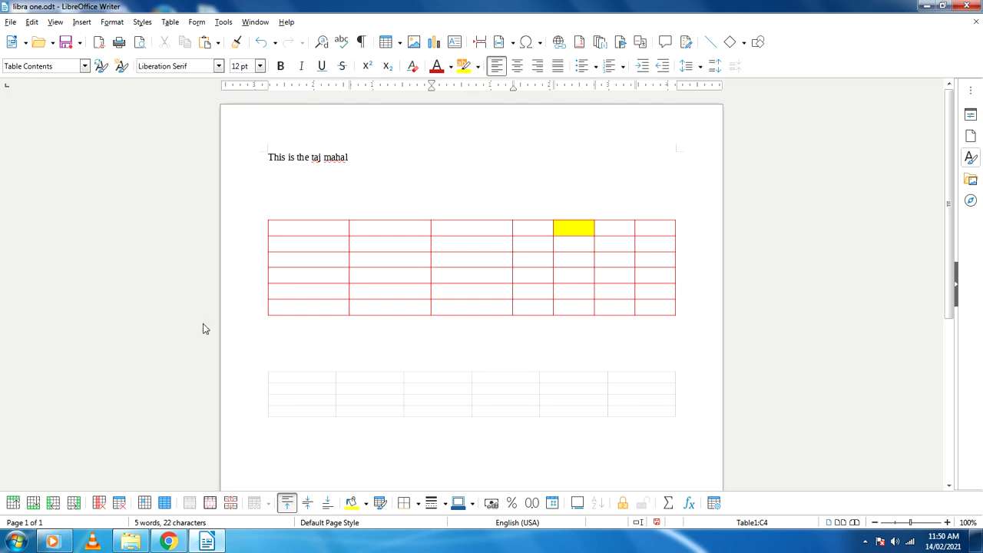
Step: Fill the red table's first row from left to right with gdg, dgd, gd, dg, dgd, dgd and dgd
click(295, 231)
text(gdg)
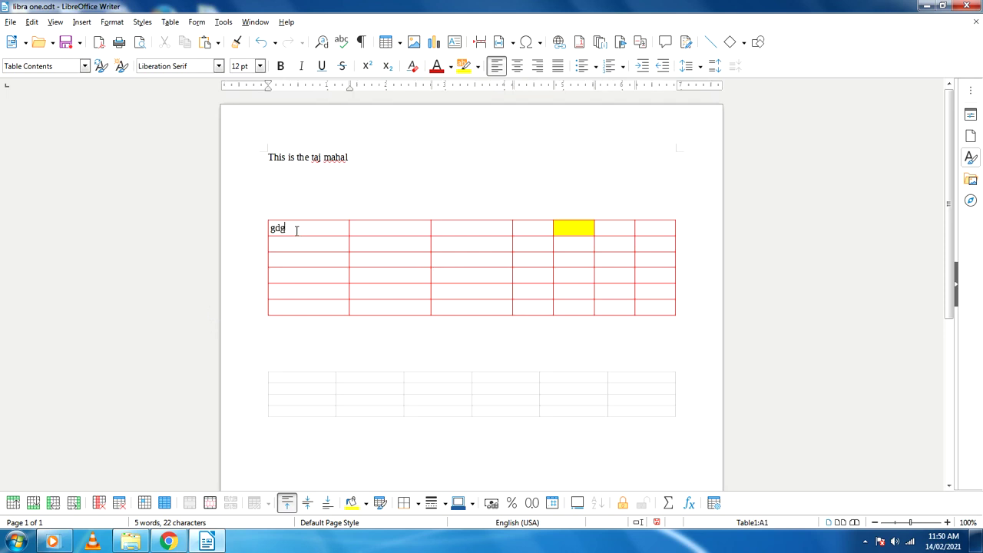
click(398, 233)
text(dgd)
click(466, 234)
text(gd)
click(516, 233)
text(dg)
click(573, 232)
text(dgd)
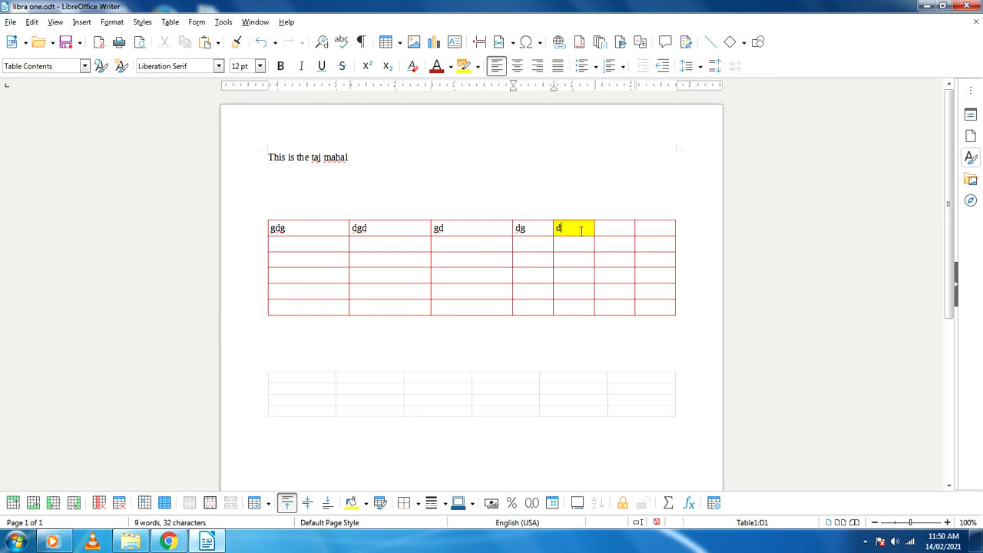
click(619, 230)
text(dgd)
click(668, 233)
text(dgd)
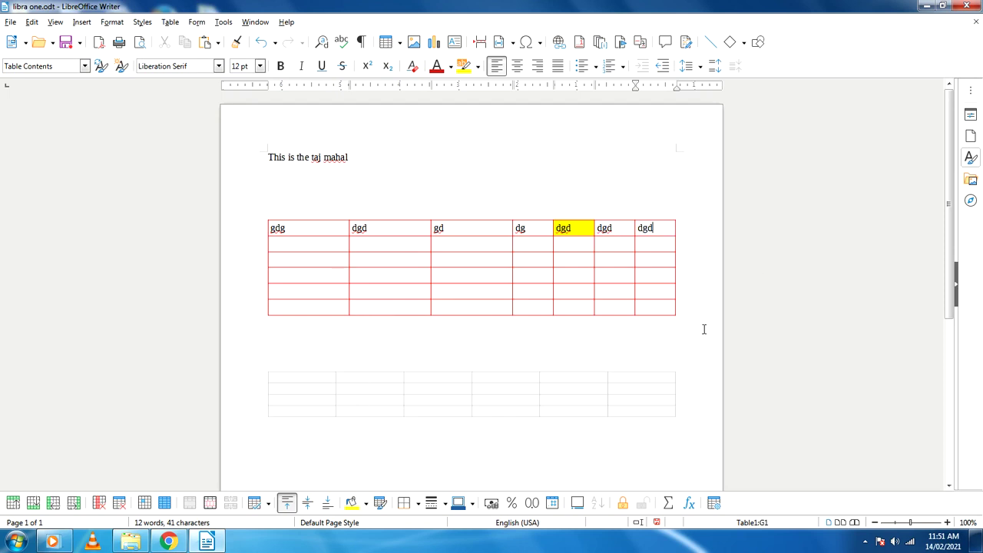
right_click(468, 262)
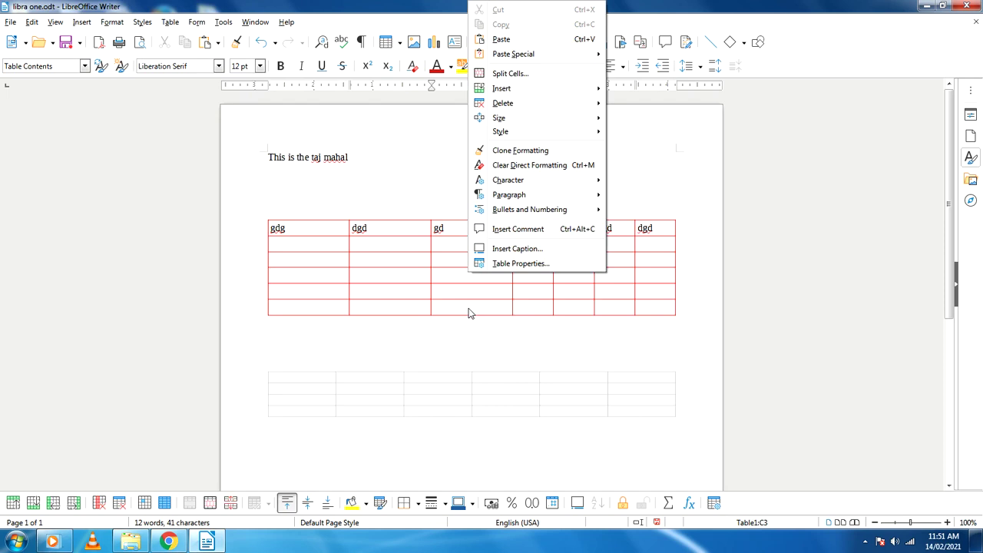
mouse_move(564, 136)
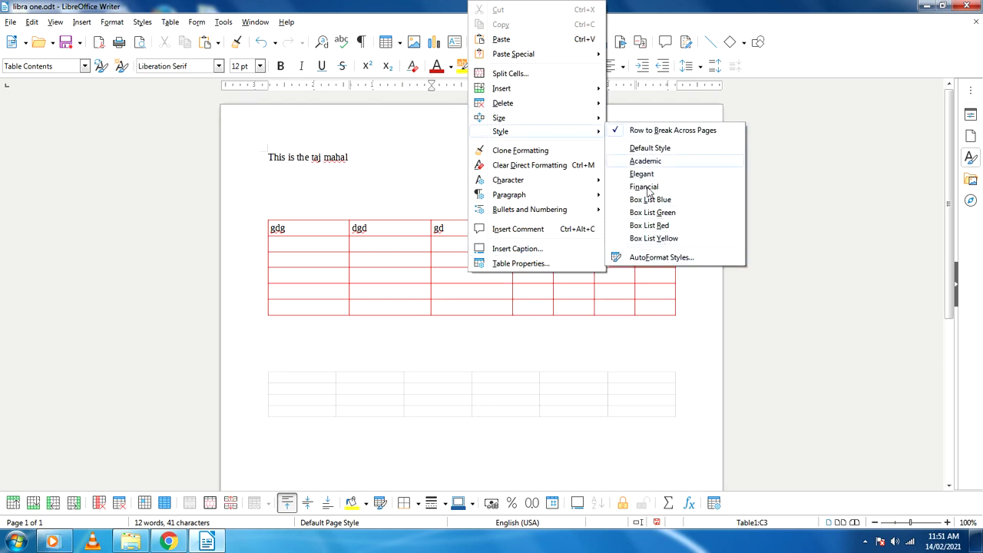
click(626, 323)
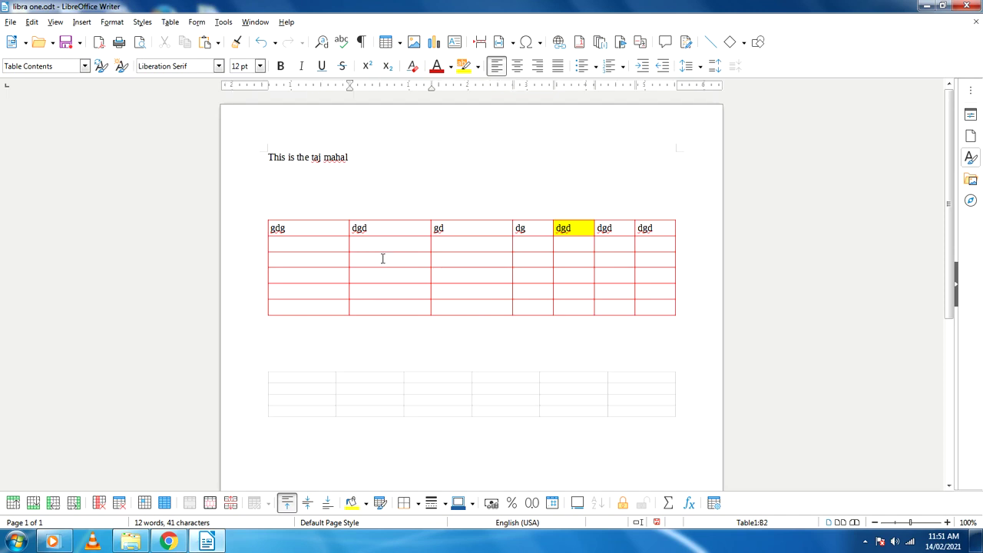
Step: Split the second cell of the red table's second row vertically into 2 cells
click(210, 504)
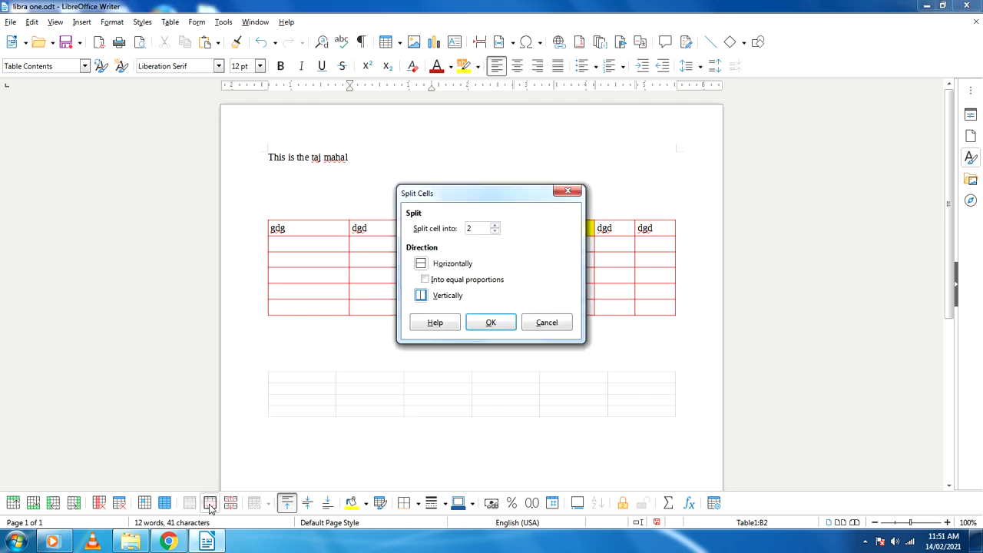
click(494, 225)
click(495, 232)
click(491, 322)
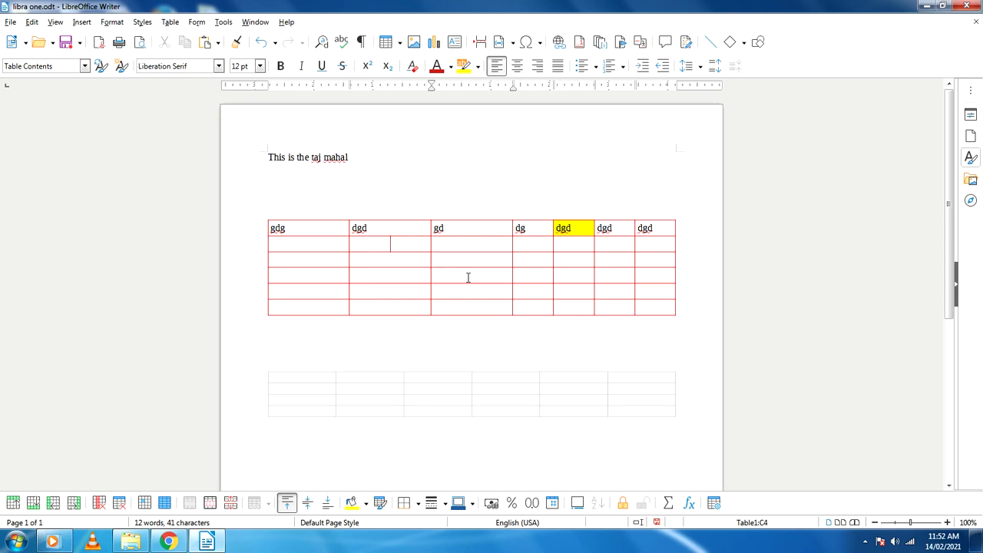
Step: Split the third cell of the red table's fourth row horizontally into 2 cells
right_click(468, 277)
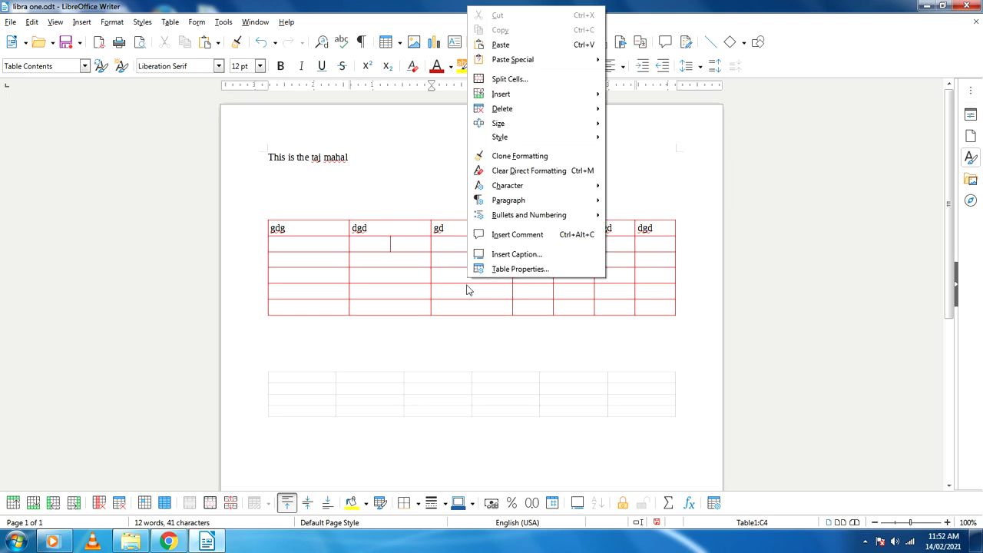
click(525, 79)
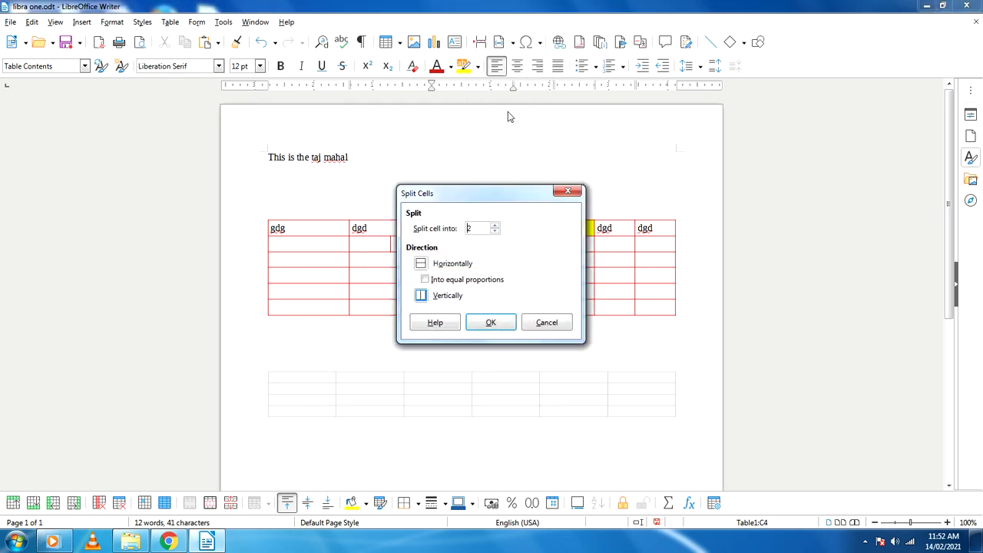
click(423, 264)
click(491, 323)
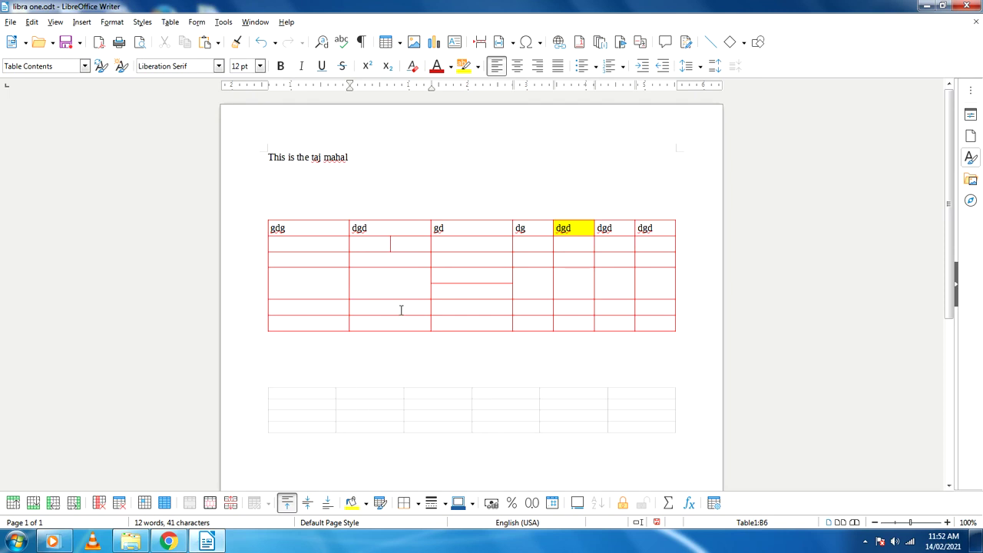
Step: Split the red table above its second-to-last row, using the No heading mode
click(230, 503)
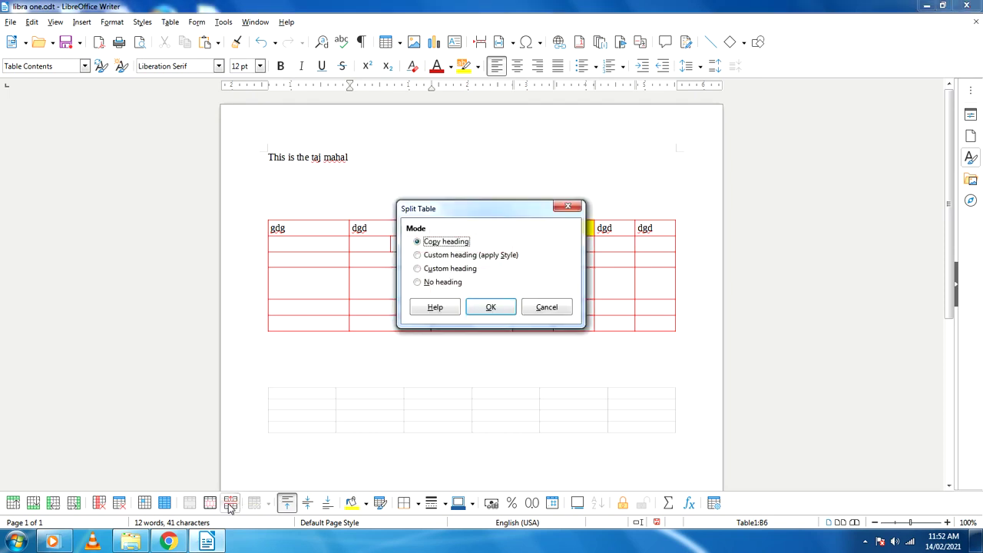
click(442, 282)
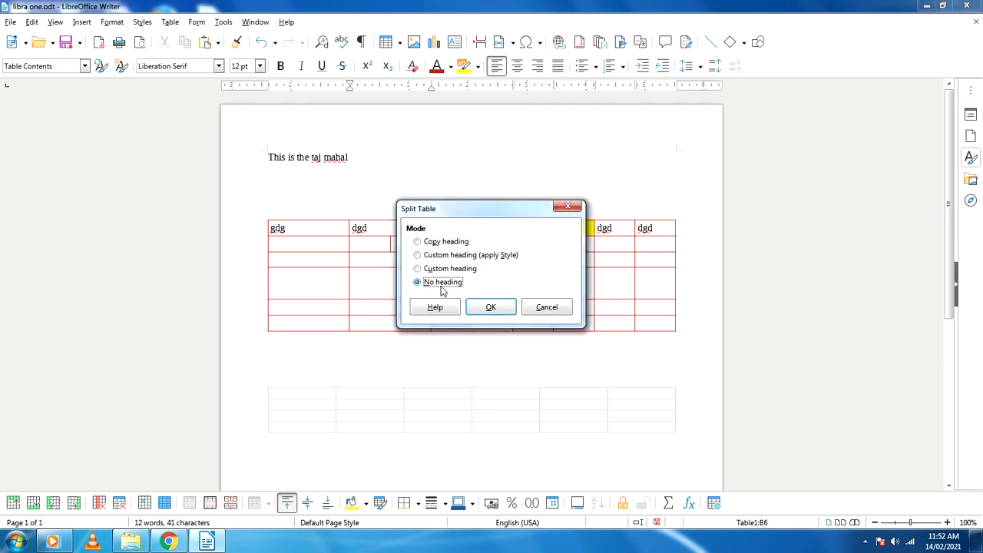
click(489, 308)
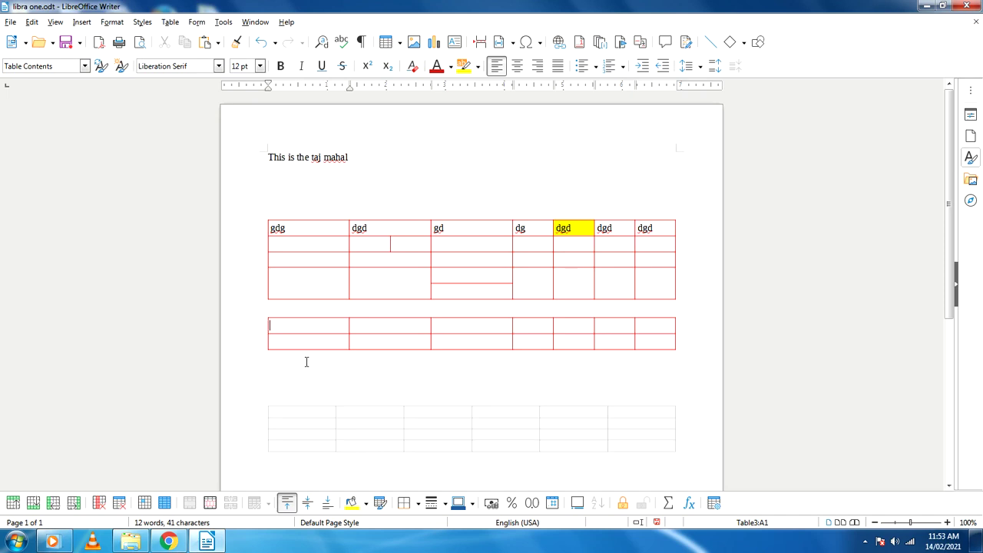
Step: Move the two rows of the split-off table back into the upper red table, directly above its last row
click(390, 331)
key(ctrl+a)
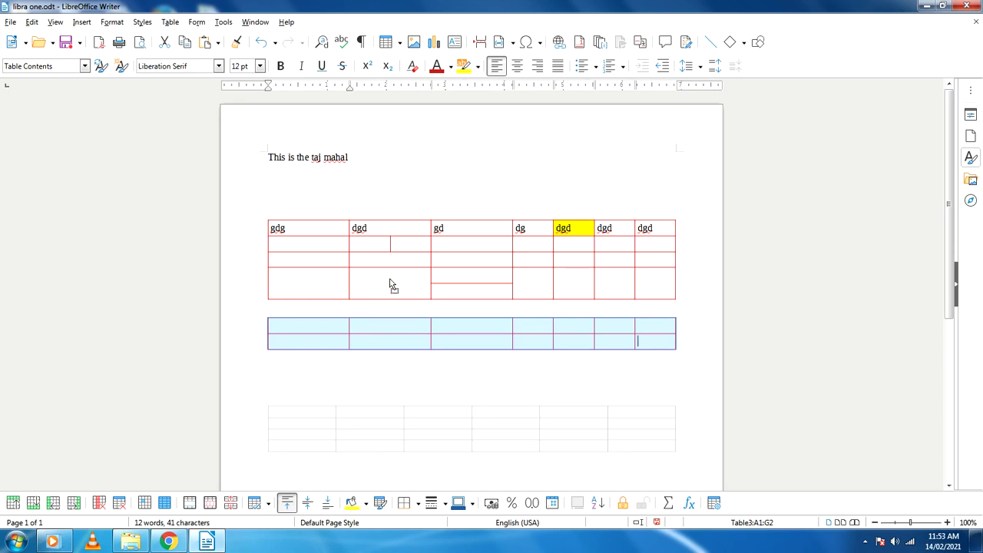
drag(390, 286, 379, 269)
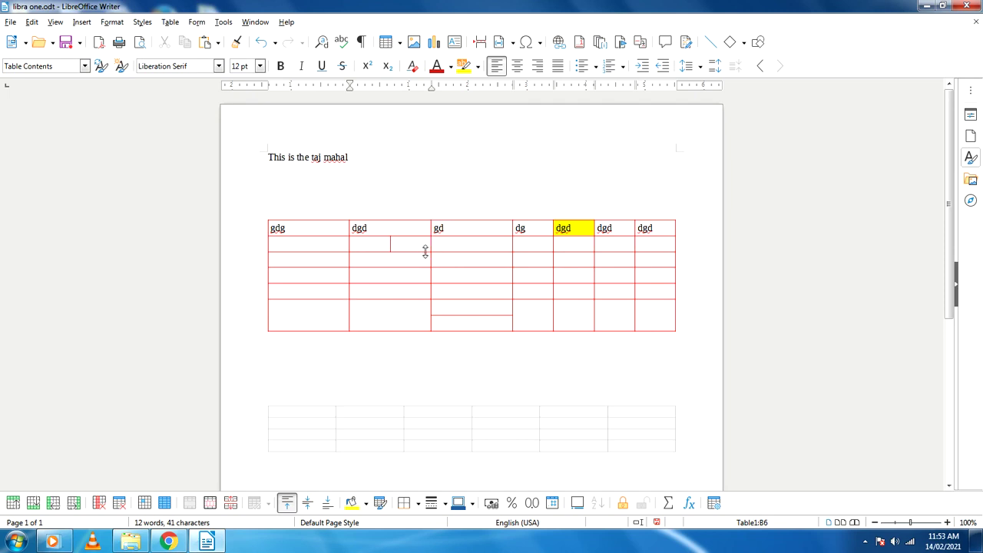
Step: Merge the fourth-column cells of the red table's second and third rows
click(541, 247)
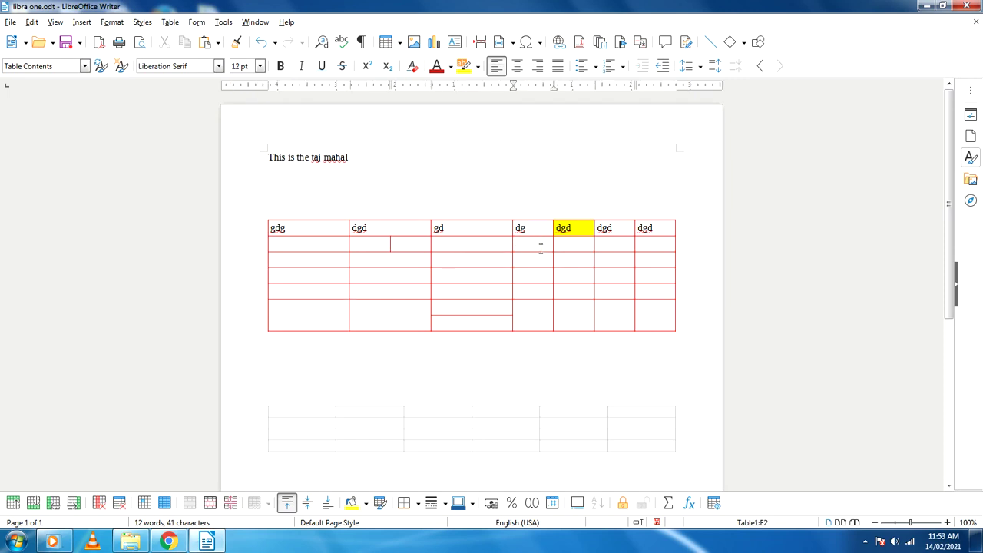
right_click(542, 249)
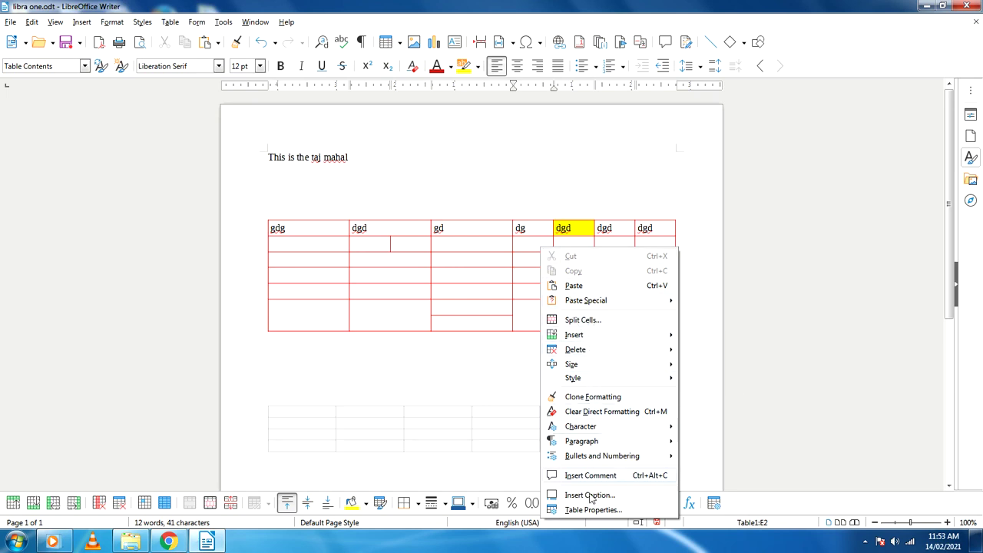
click(455, 350)
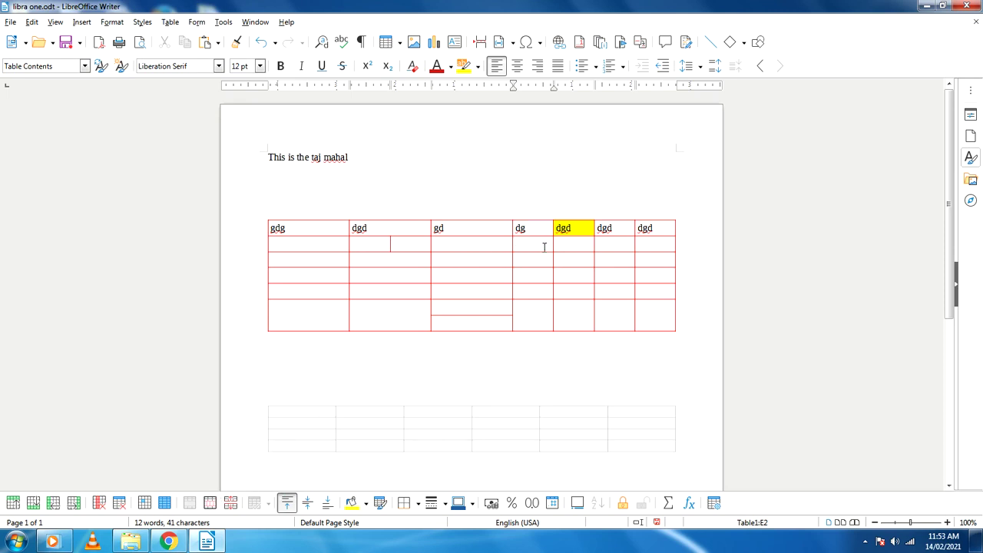
drag(539, 245, 539, 264)
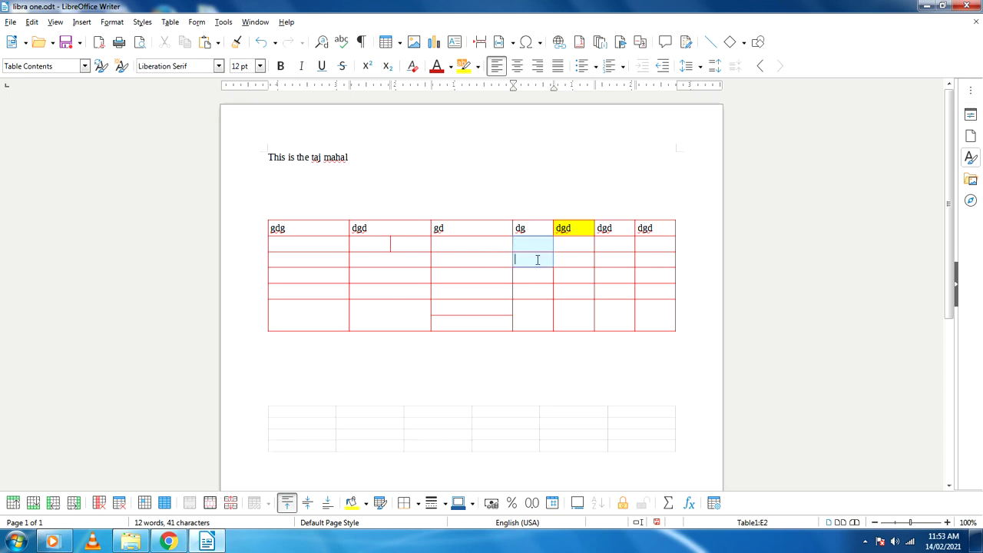
right_click(539, 264)
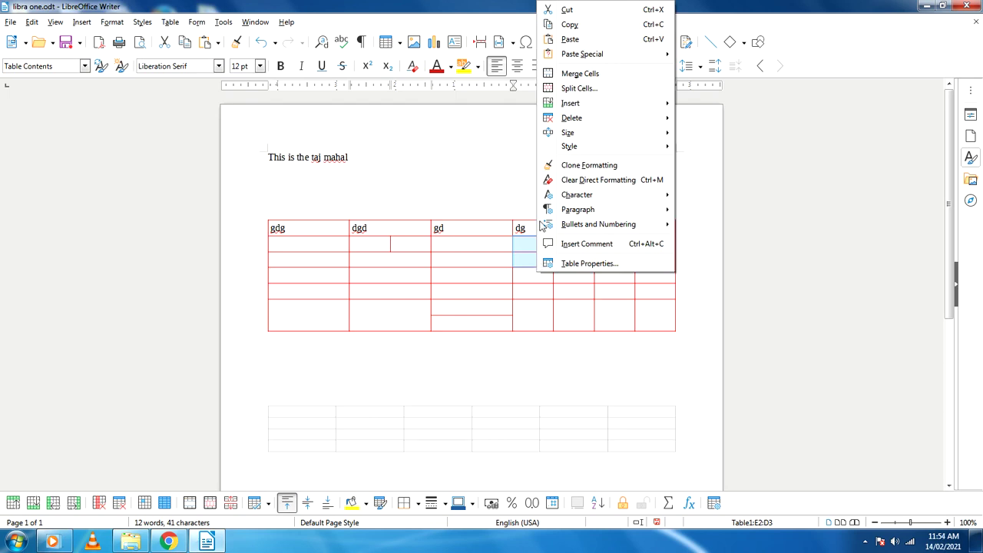
click(572, 74)
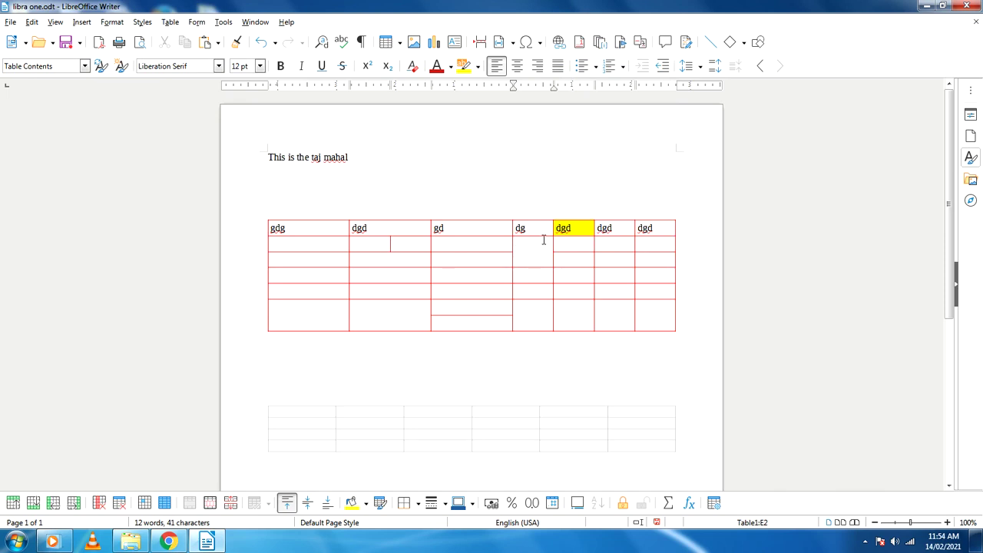
drag(541, 223, 581, 228)
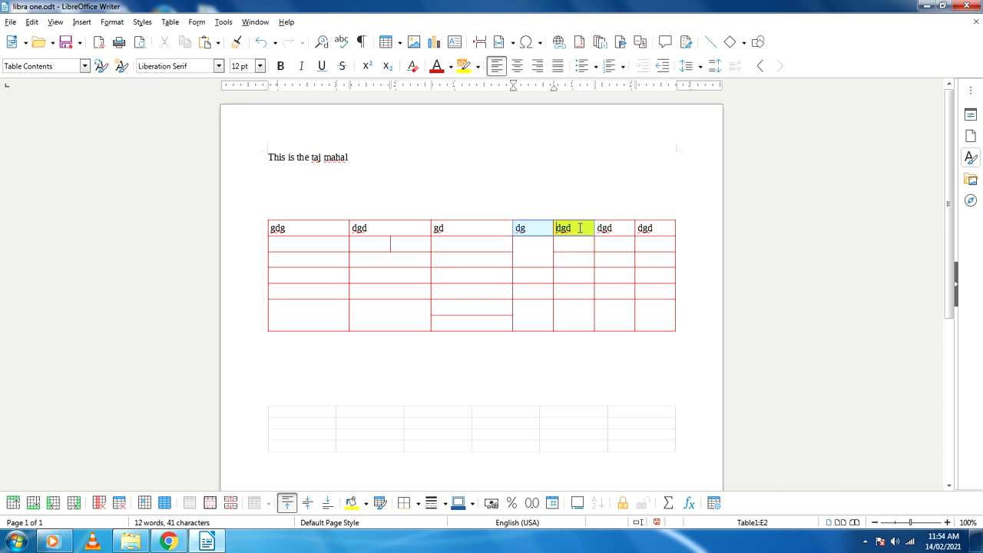
right_click(581, 228)
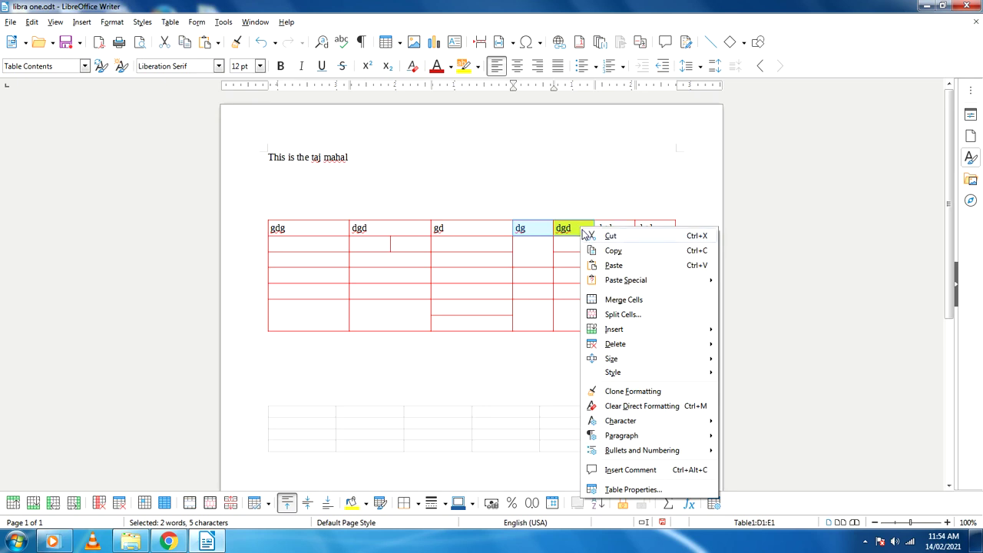
click(531, 288)
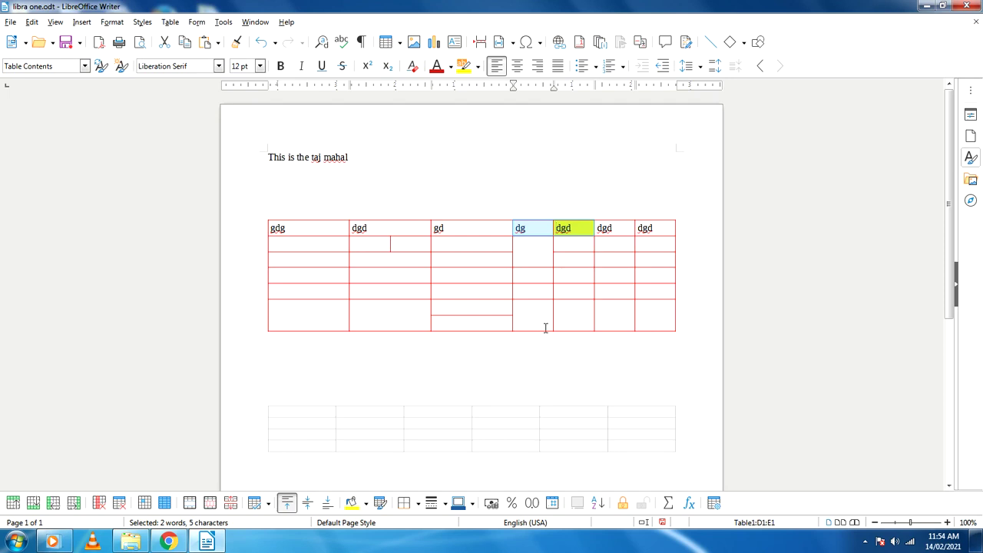
Step: Select the entire red table and copy it
scroll(353, 328, down, 1)
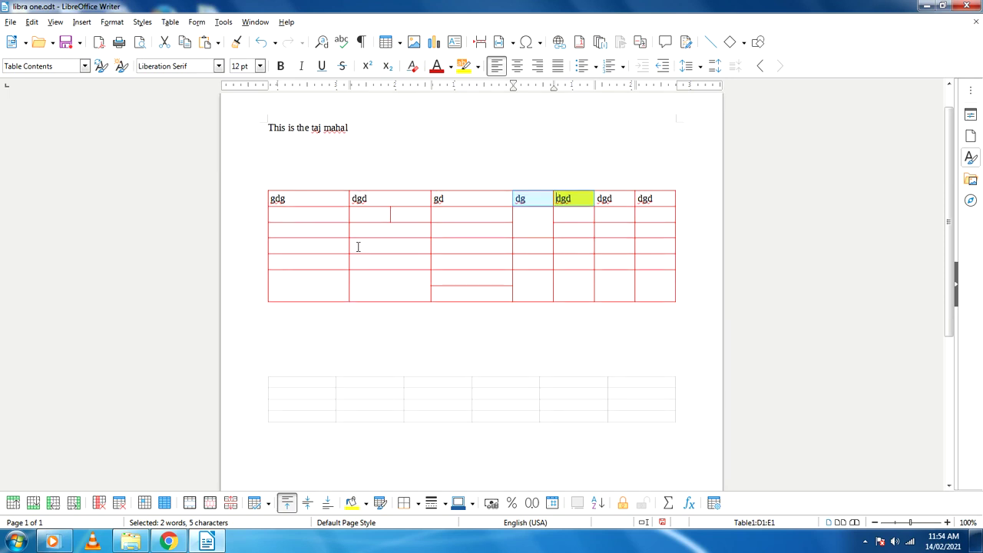
click(462, 245)
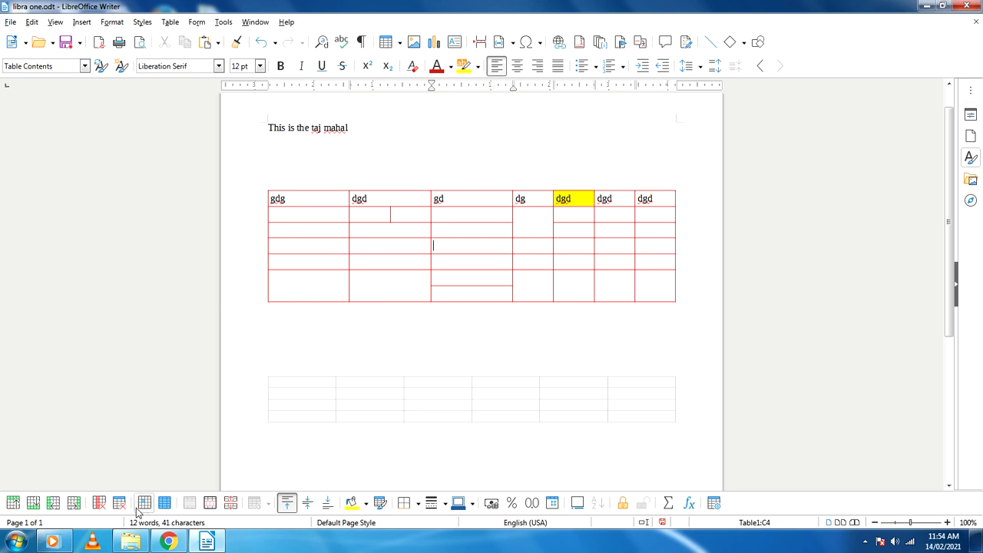
click(166, 503)
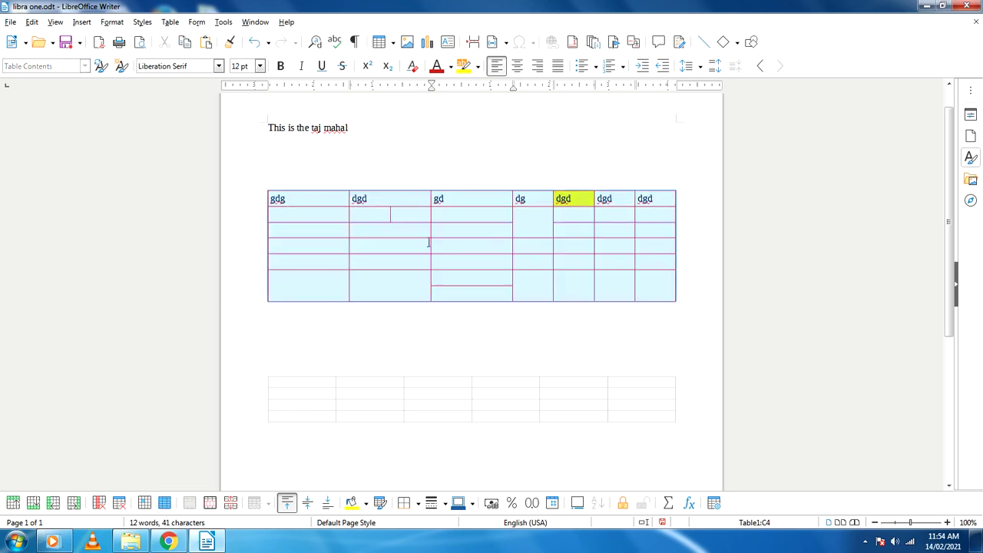
right_click(454, 232)
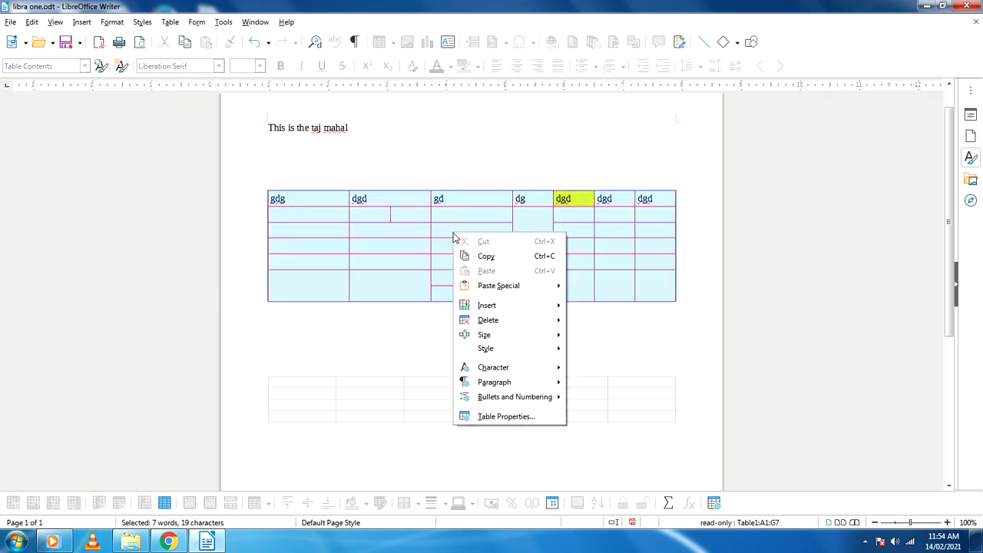
click(487, 258)
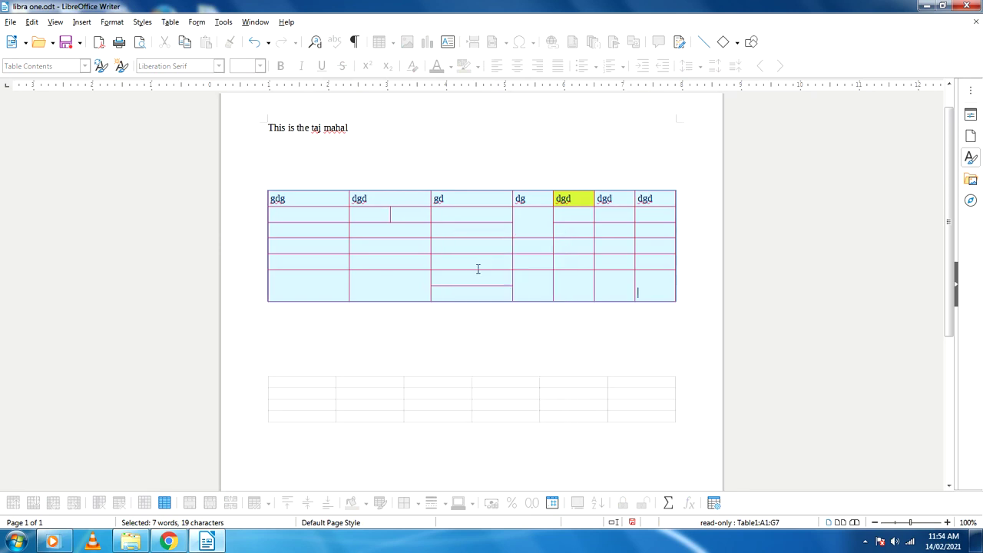
Step: Add blank lines below the light grey table and paste the copied red table beneath them
scroll(476, 270, down, 6)
click(324, 279)
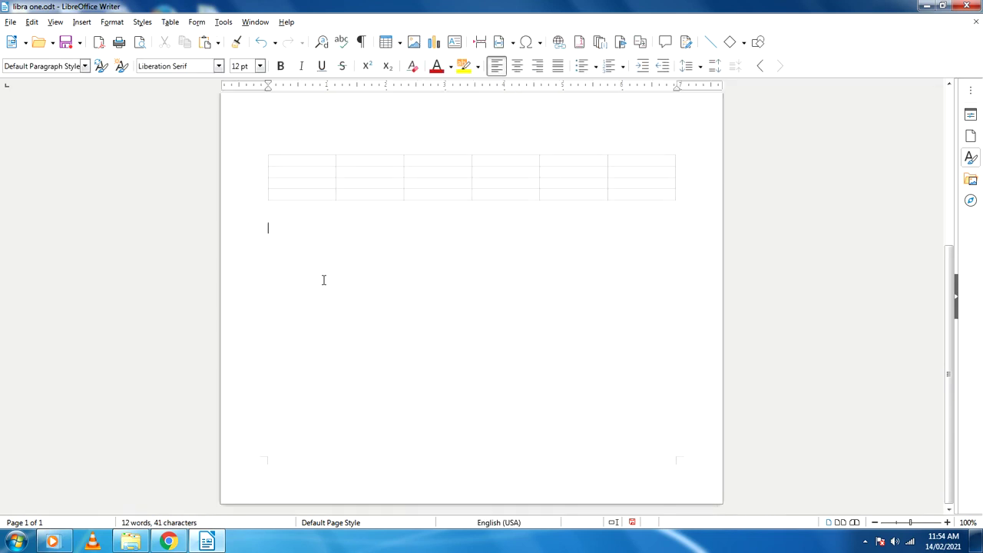
key(Return)
key(Return)
key(Return)
key(Return)
key(Return)
key(Return)
key(Return)
right_click(285, 306)
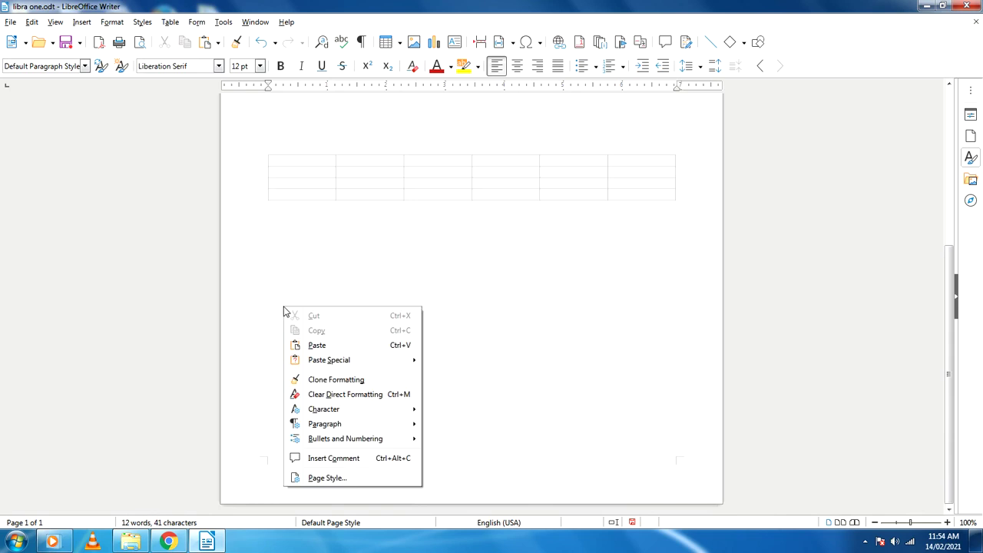
click(317, 346)
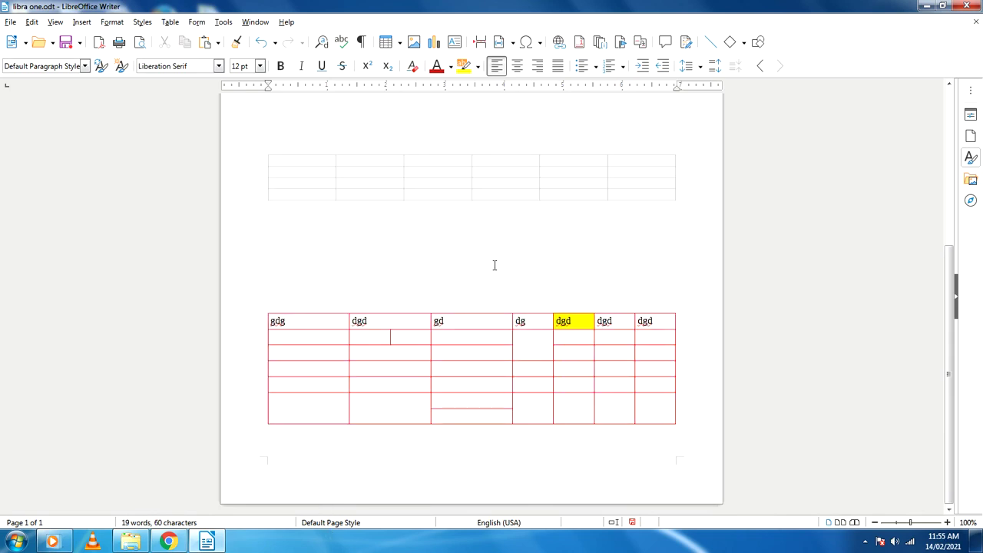
key(ctrl+v)
scroll(391, 462, down, 3)
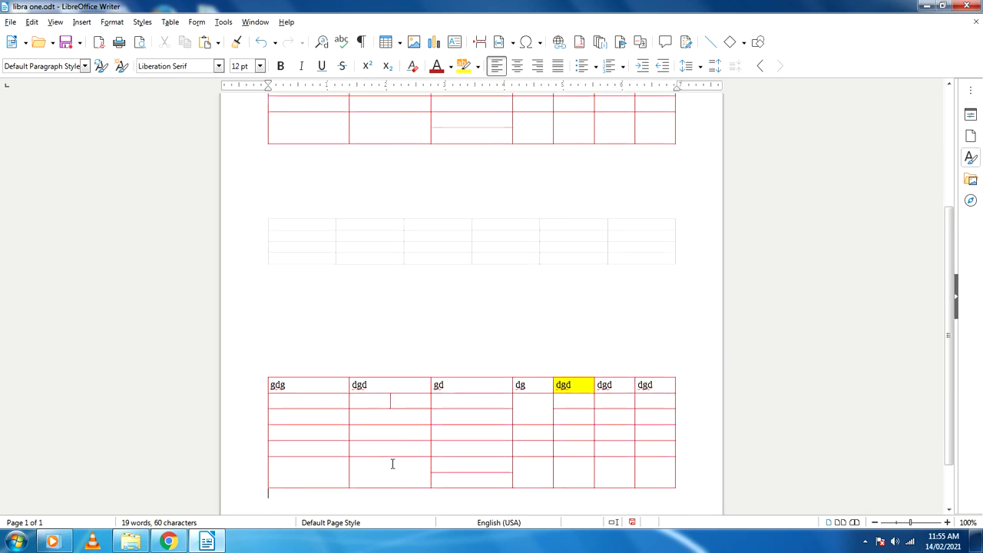
scroll(391, 462, up, 2)
scroll(424, 465, down, 3)
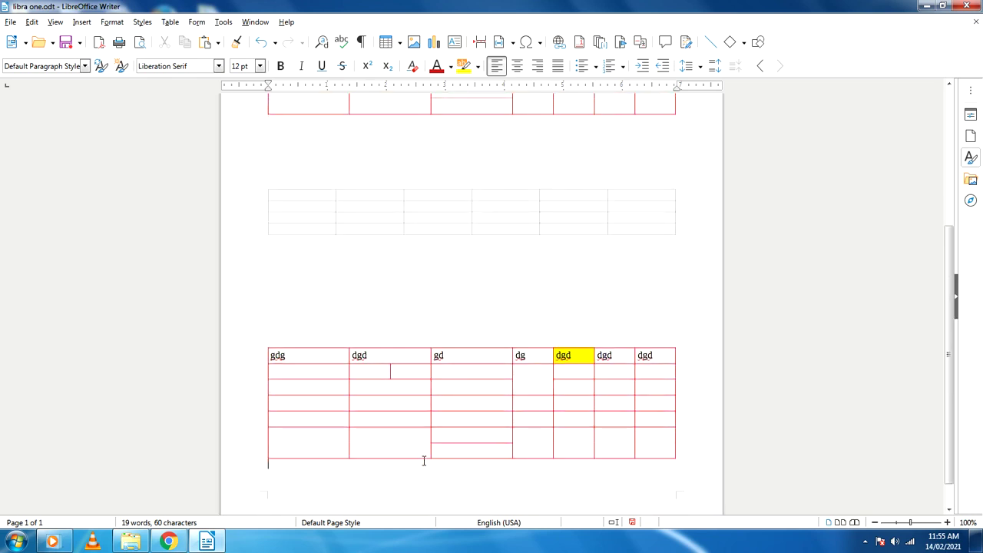
click(417, 394)
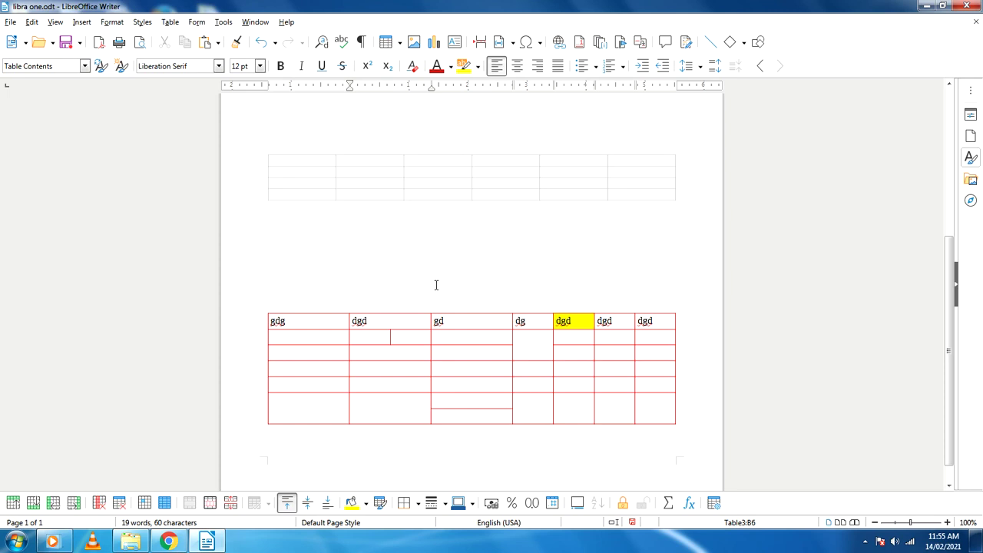
Step: Close the Windows color scheme prompt without choosing any of its options
scroll(438, 285, down, 4)
scroll(435, 286, up, 2)
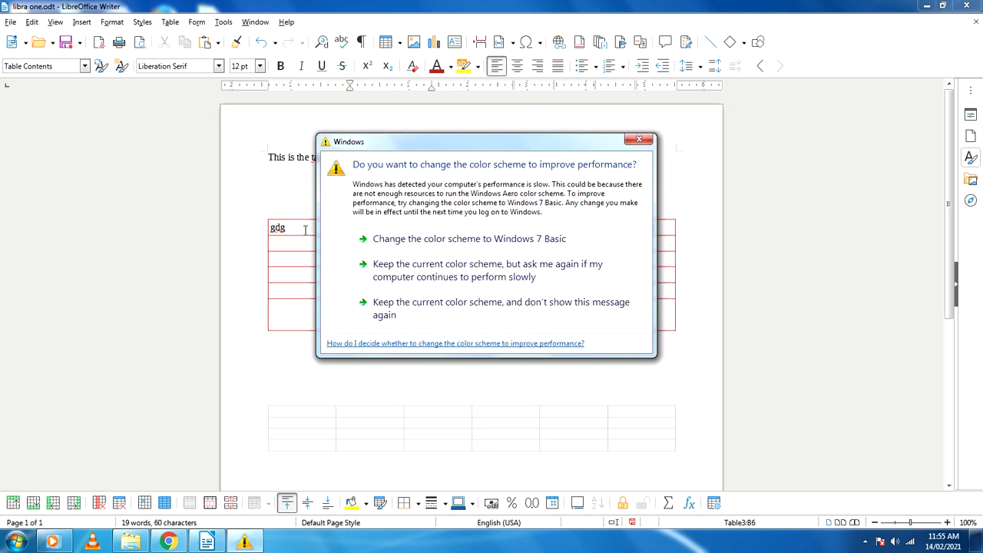
click(637, 139)
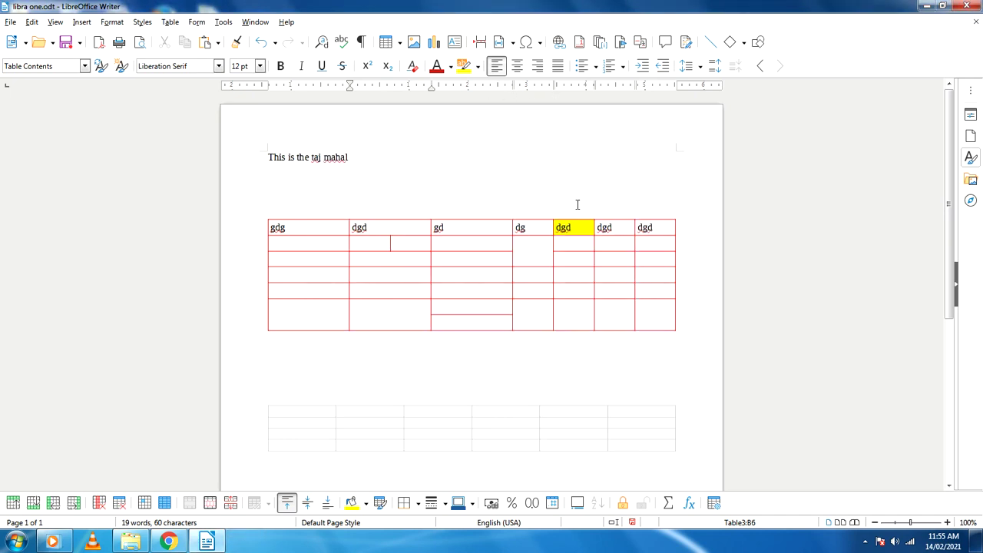
Step: Try to delete the original red table with all of its cells selected
click(499, 261)
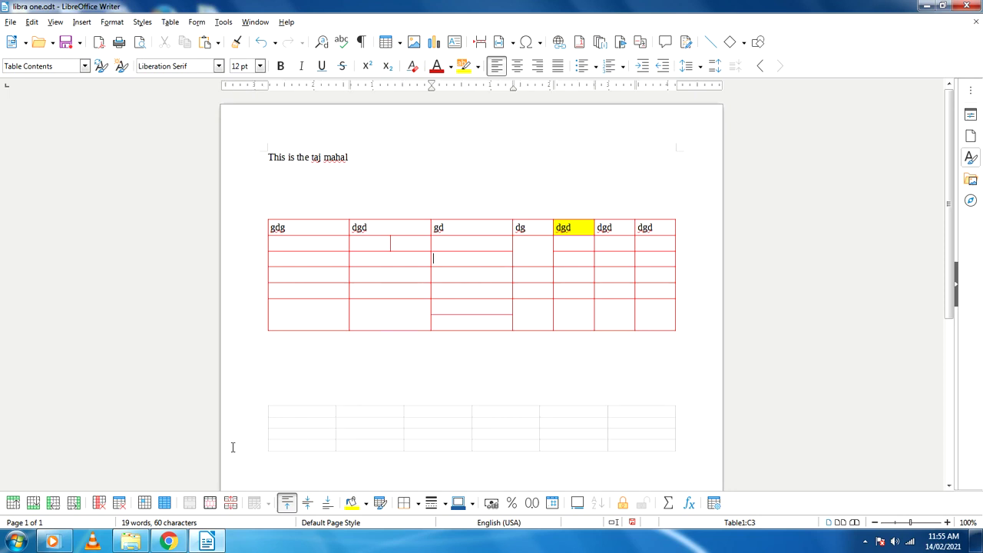
click(164, 503)
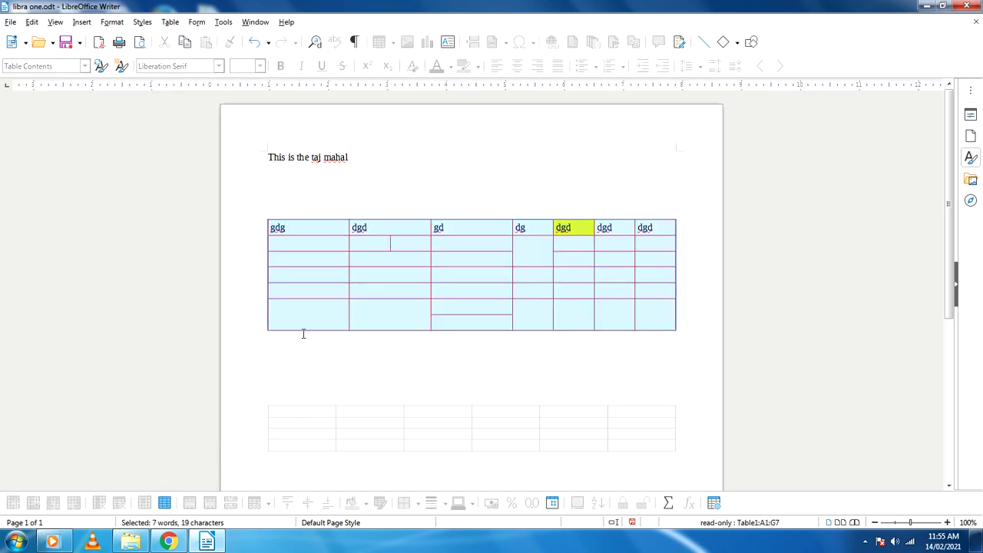
right_click(372, 323)
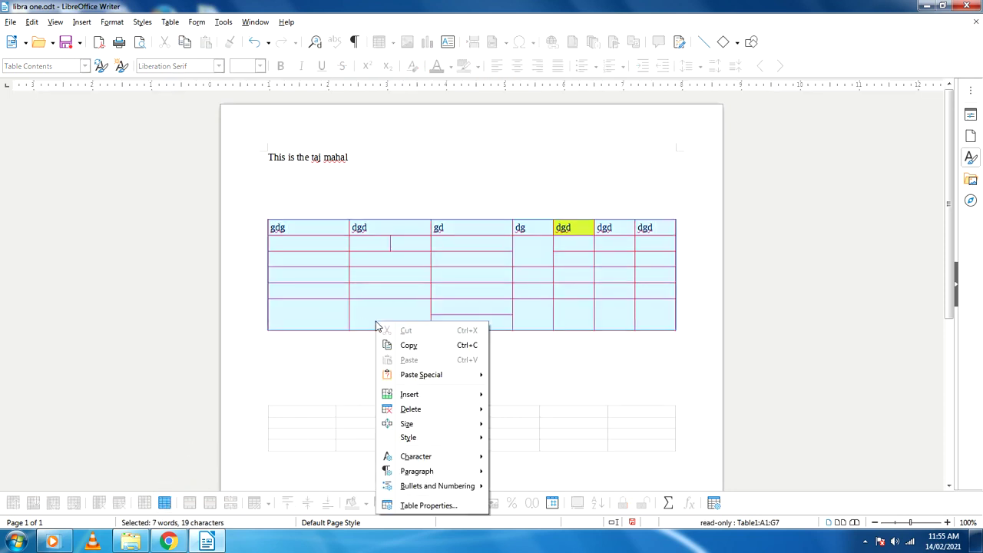
mouse_move(424, 412)
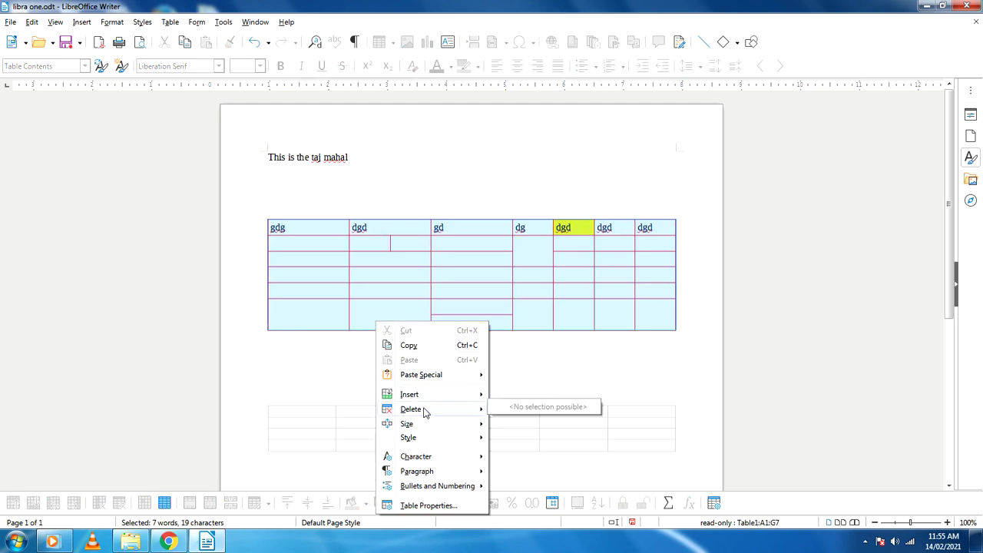
click(471, 265)
click(459, 264)
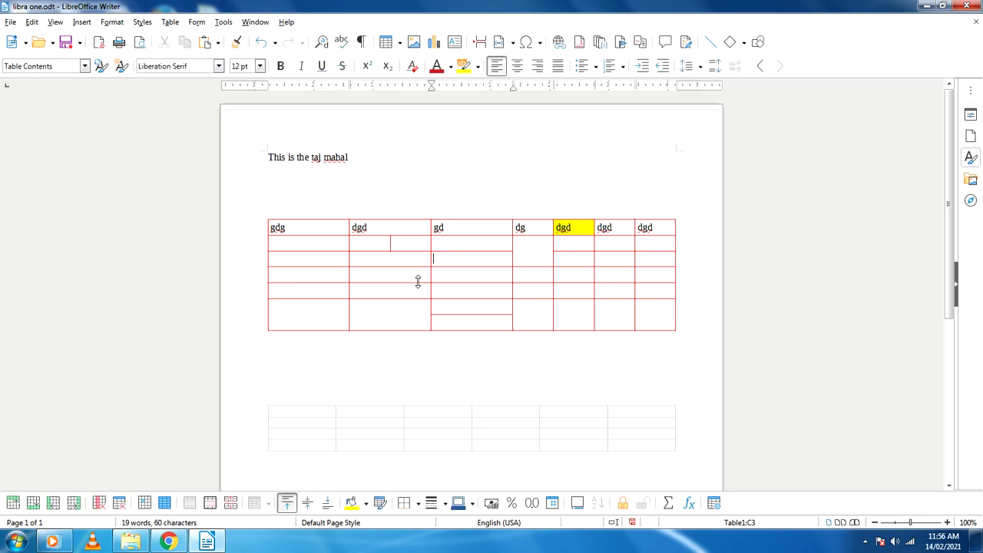
Step: Delete the original red table under the taj mahal line, keeping the pasted copy
right_click(419, 284)
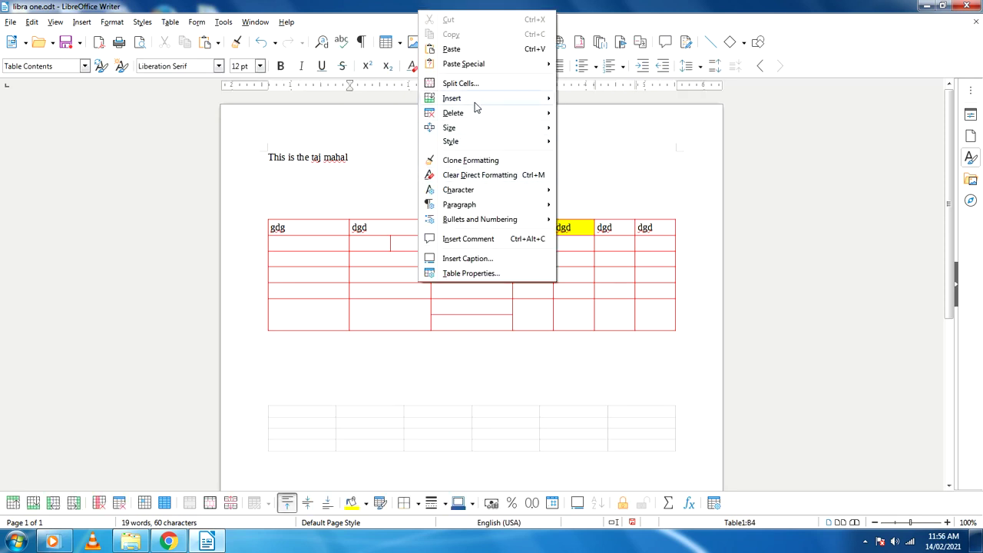
mouse_move(480, 113)
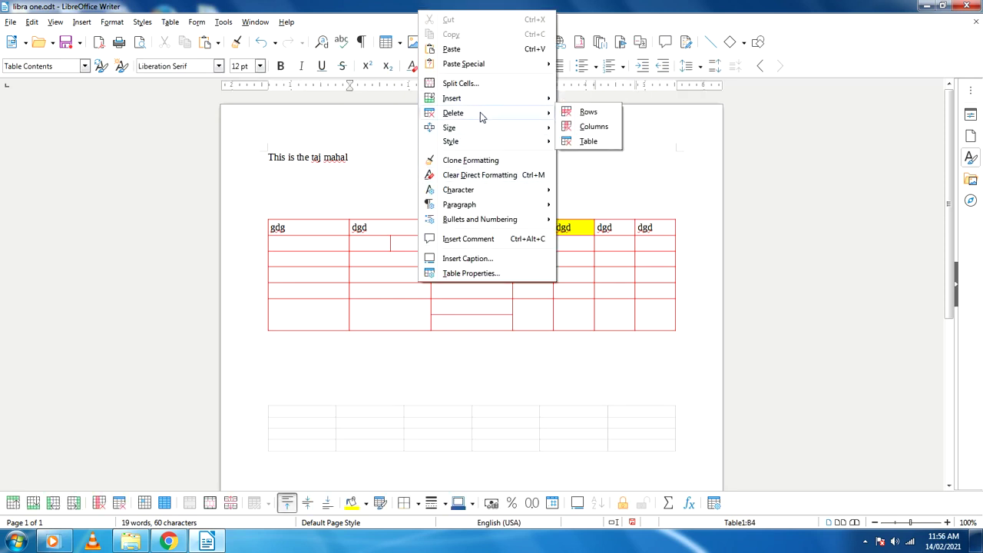
click(590, 142)
scroll(500, 473, down, 3)
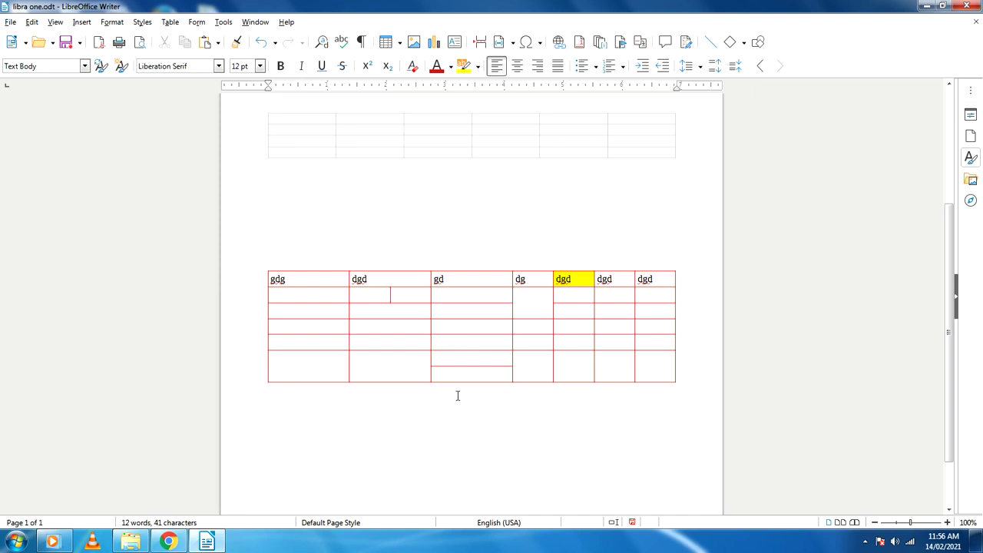
scroll(575, 324, up, 5)
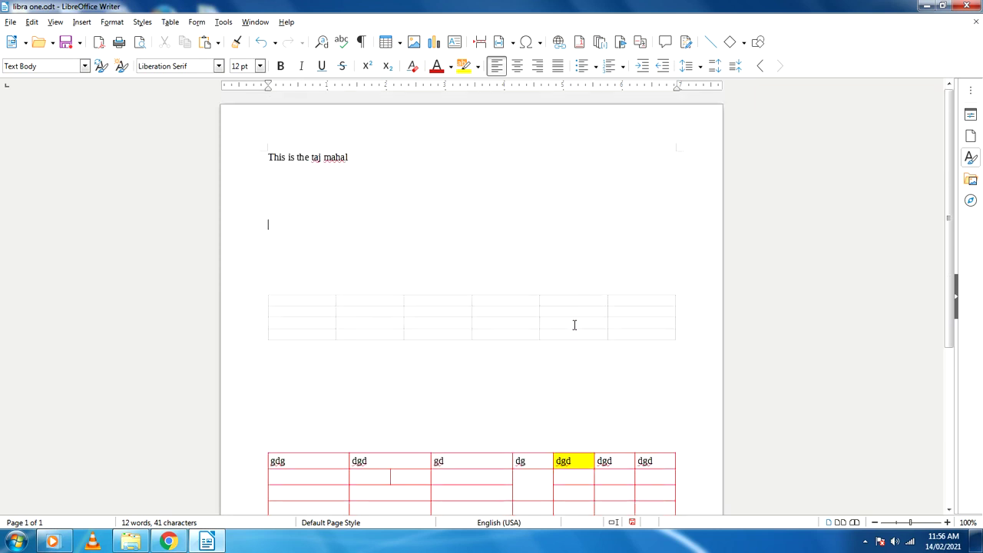
click(492, 221)
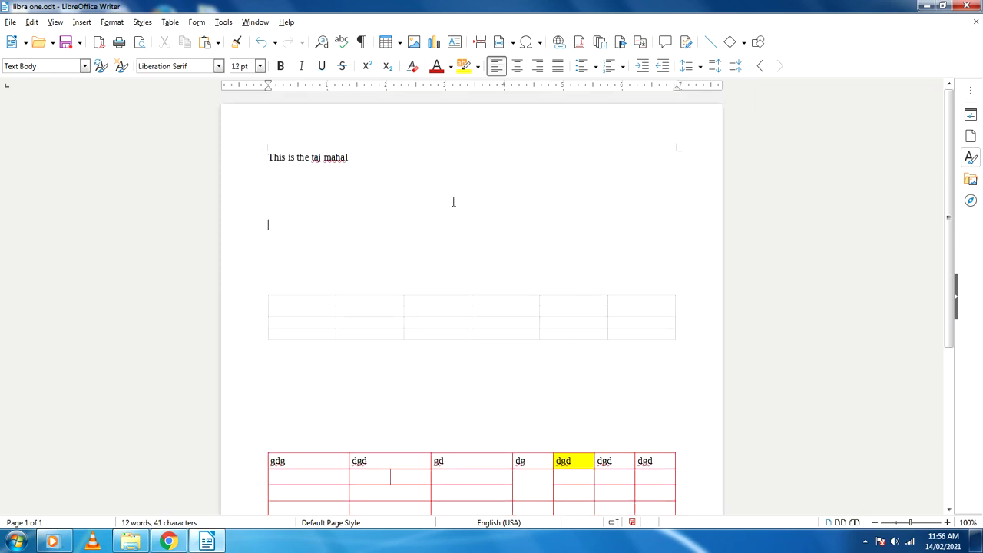